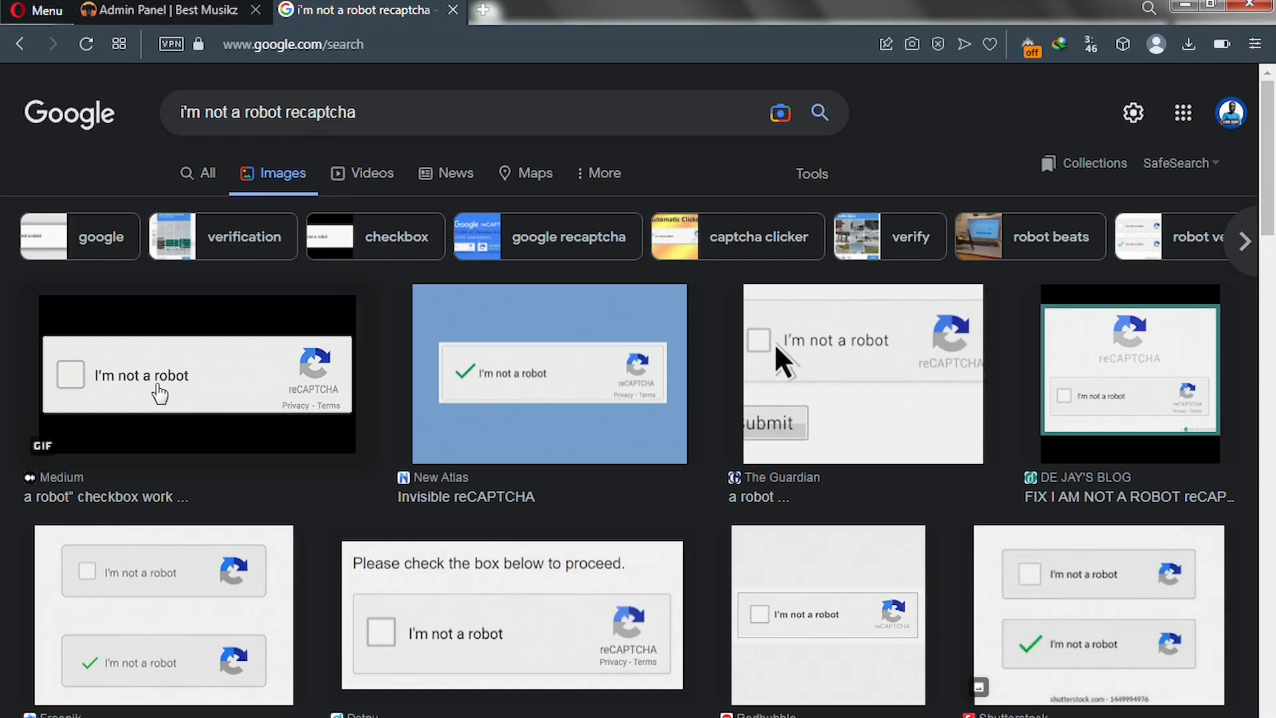
Step: Switch to the site's admin panel and enable reCaptcha in the General Configuration settings
click(144, 12)
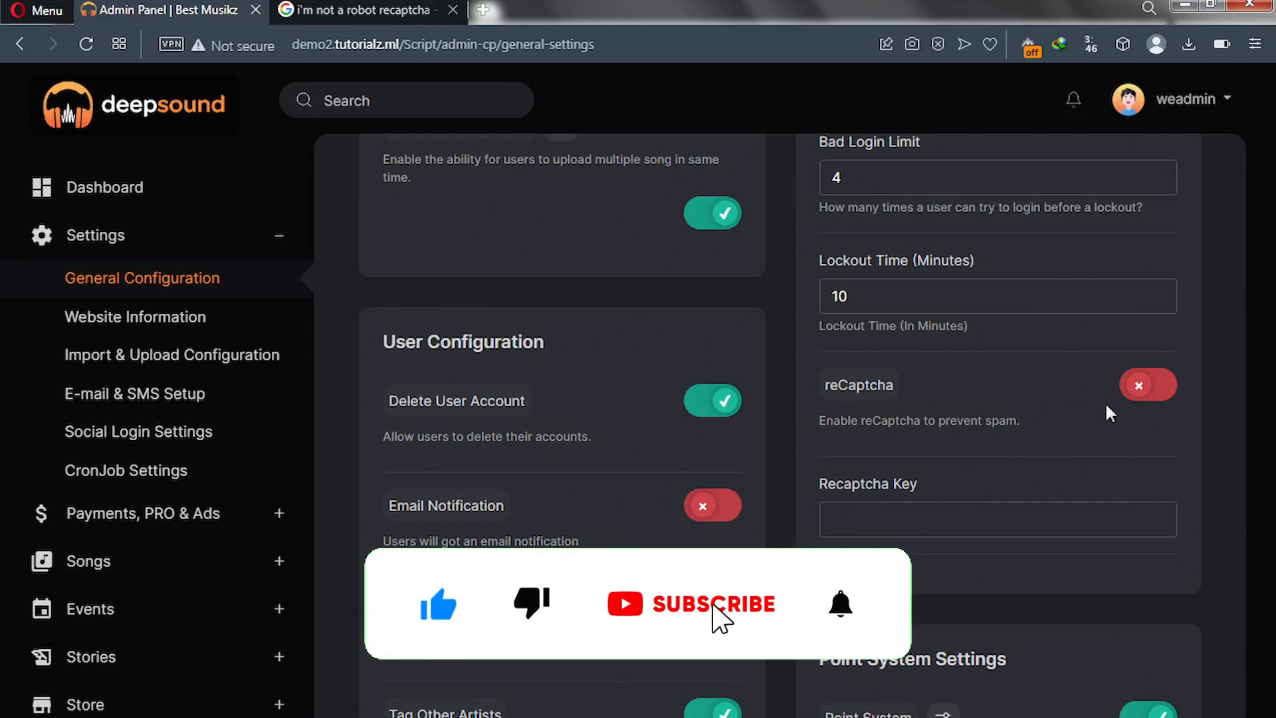
click(1142, 396)
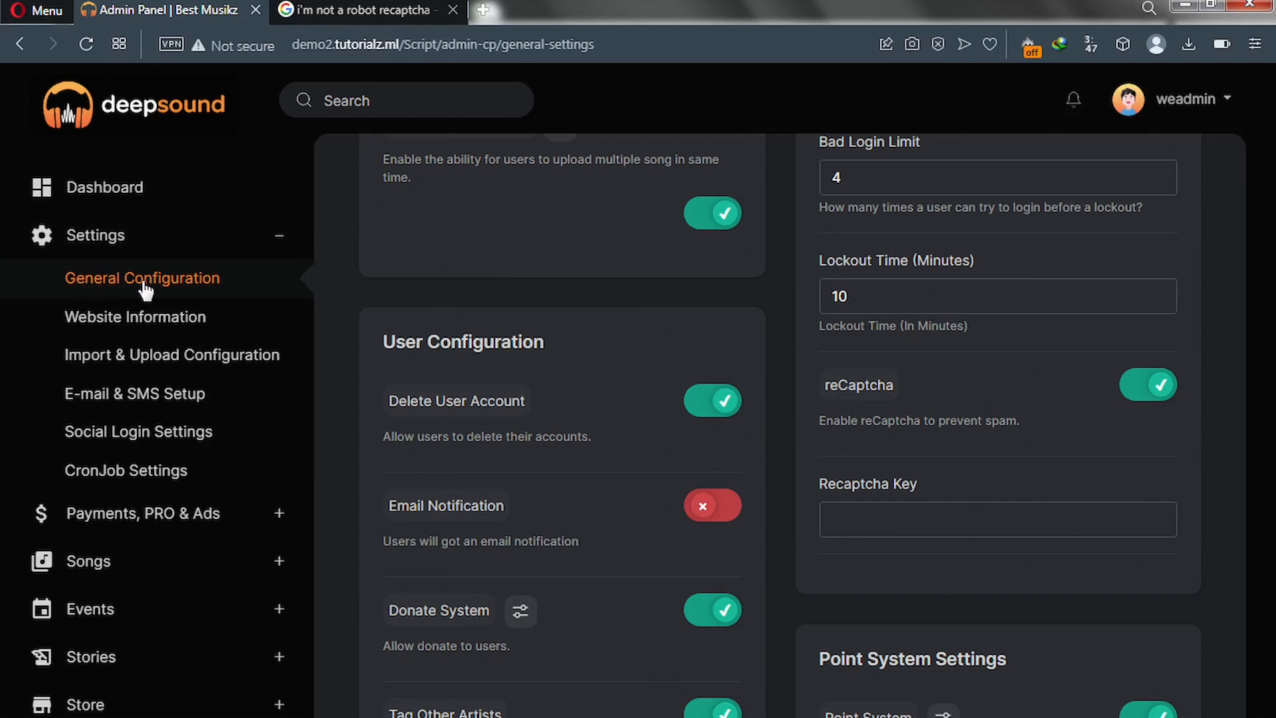
click(848, 522)
Step: Search the web for google reCaptcha in a new browser tab and open the reCAPTCHA Admin console from the results
click(484, 11)
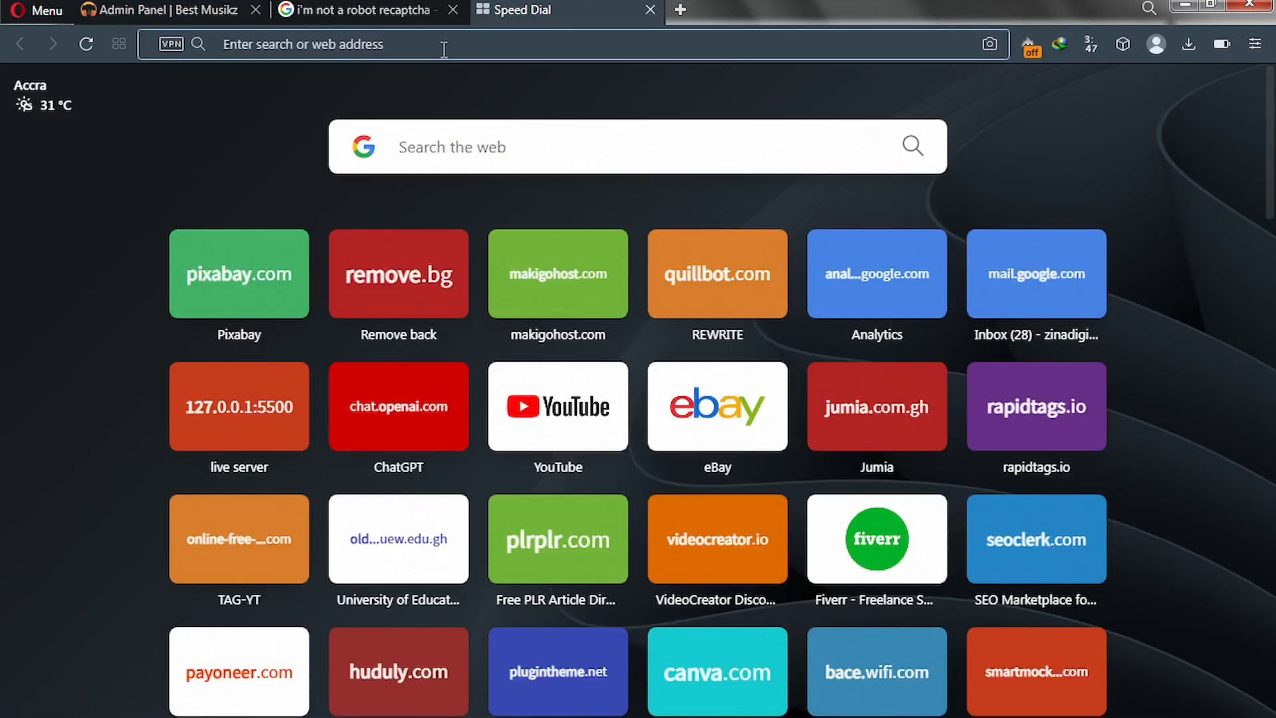
text(goog)
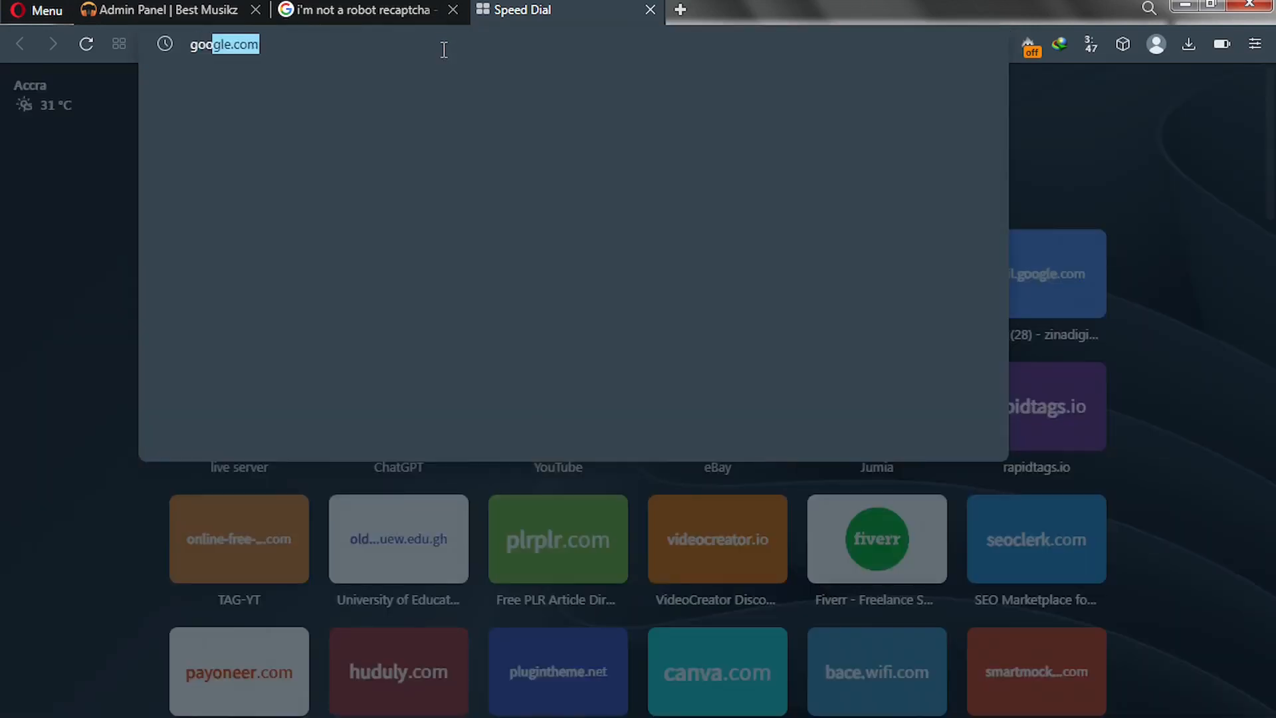
text(le)
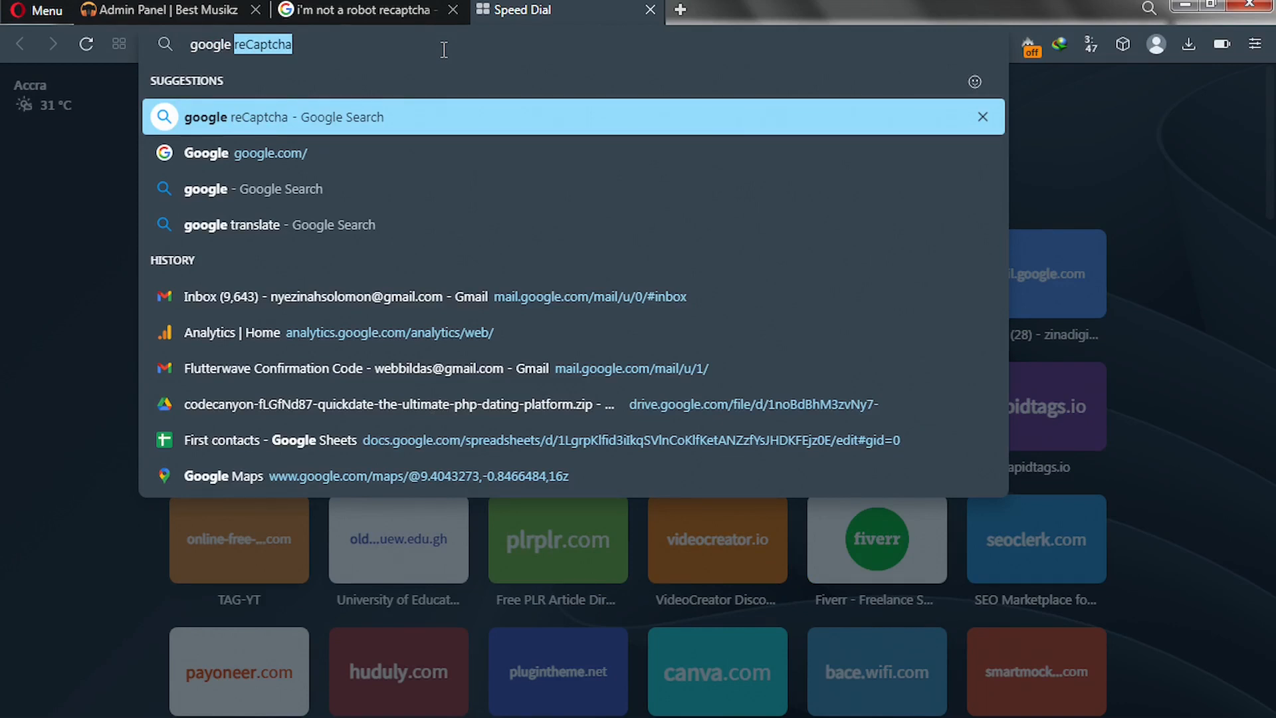
key(Return)
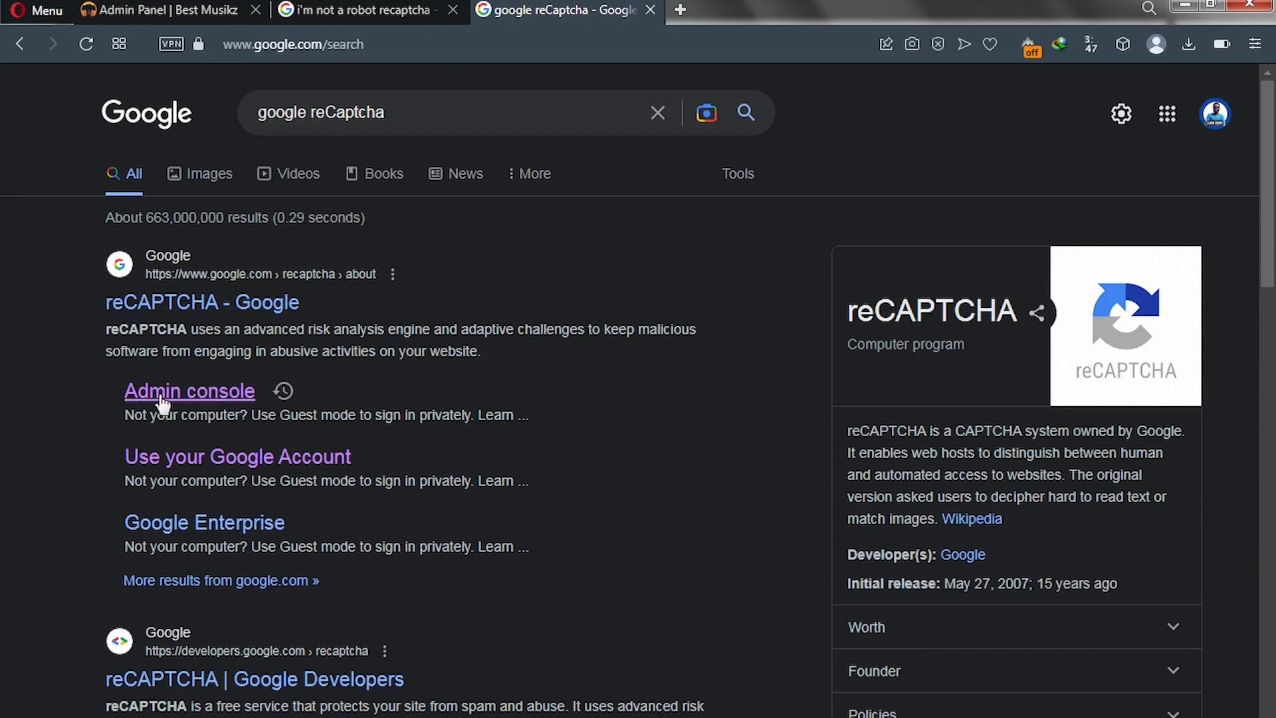
click(187, 399)
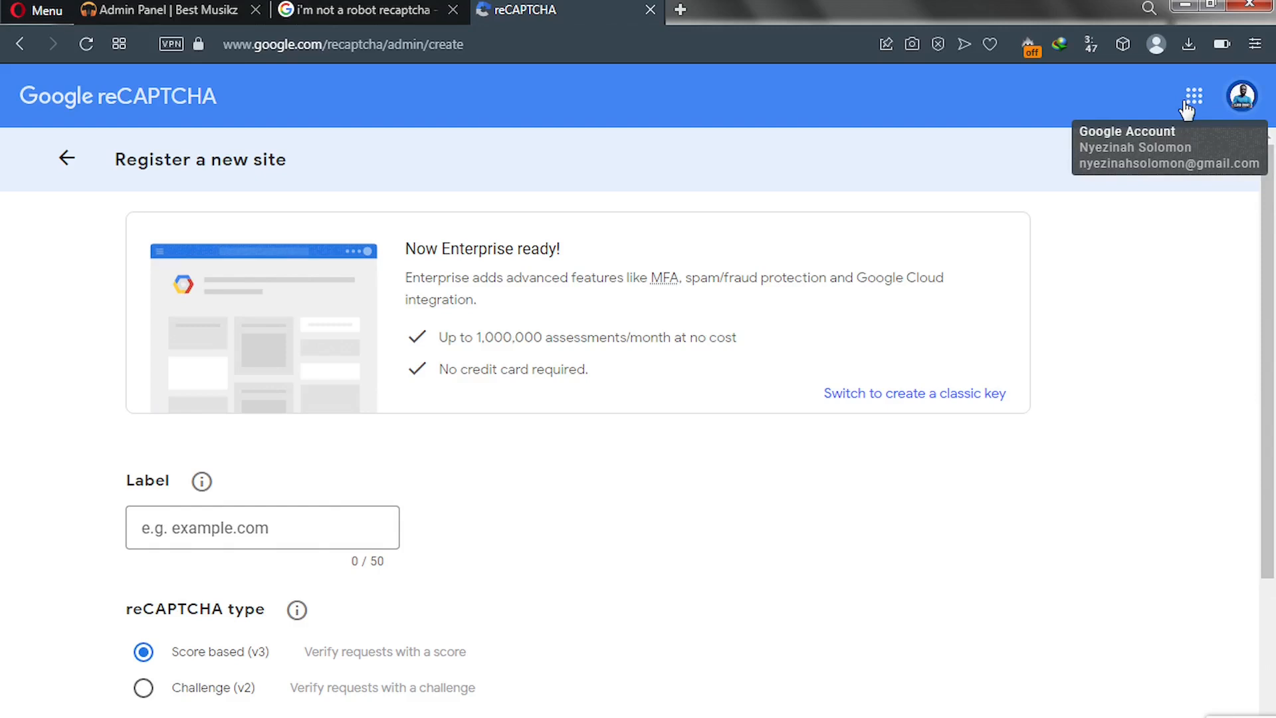
Step: Label the new reCAPTCHA site Solosound and set its type to Challenge (v2) with the "I'm not a robot" tickbox
click(199, 527)
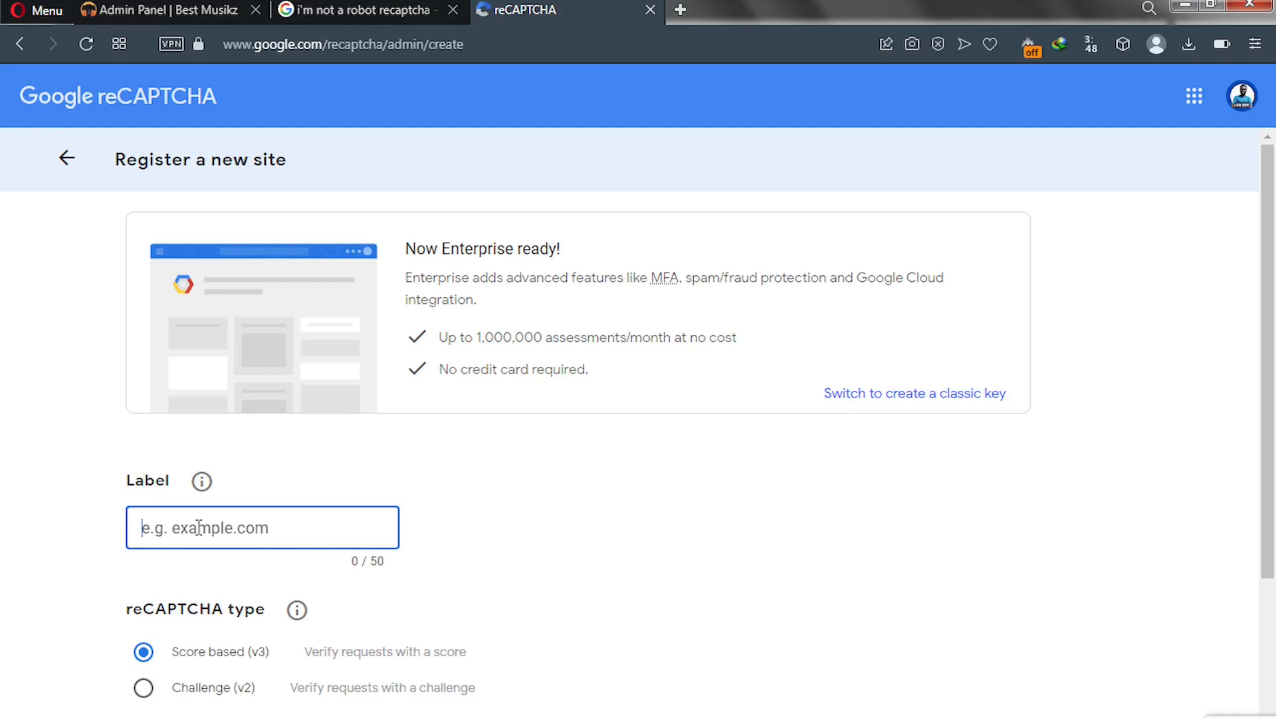
text(So)
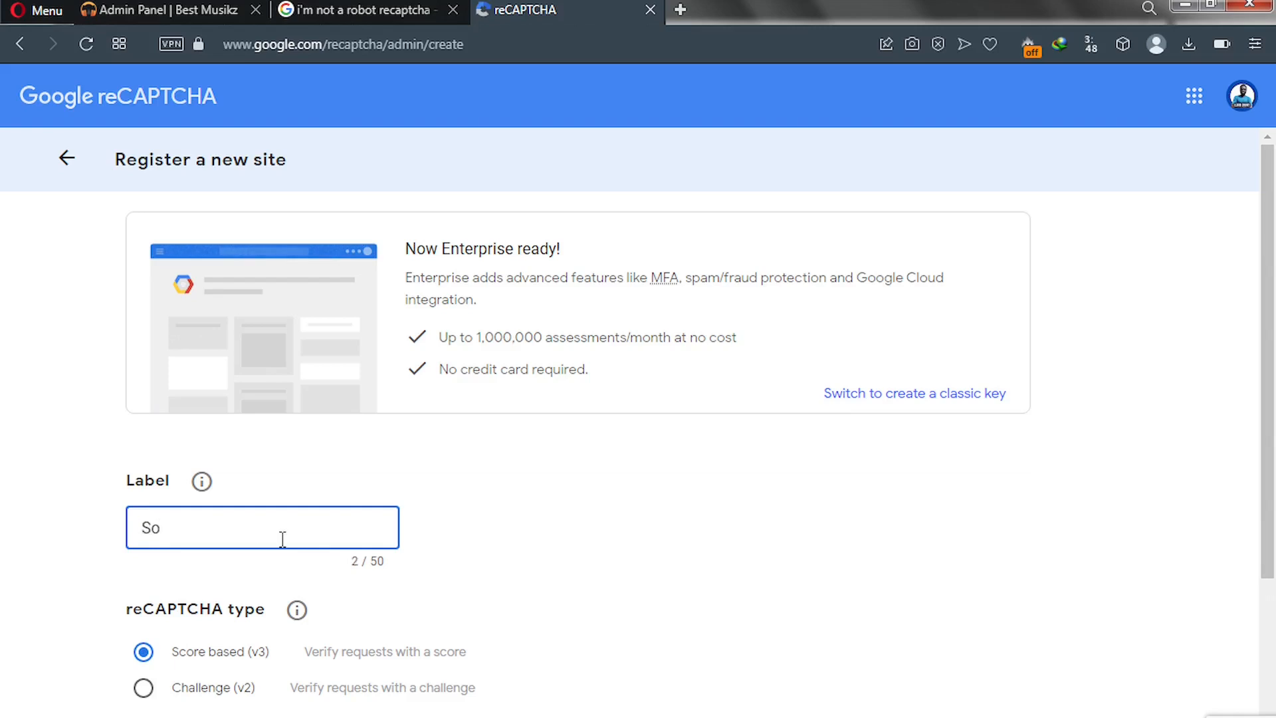
text(losound)
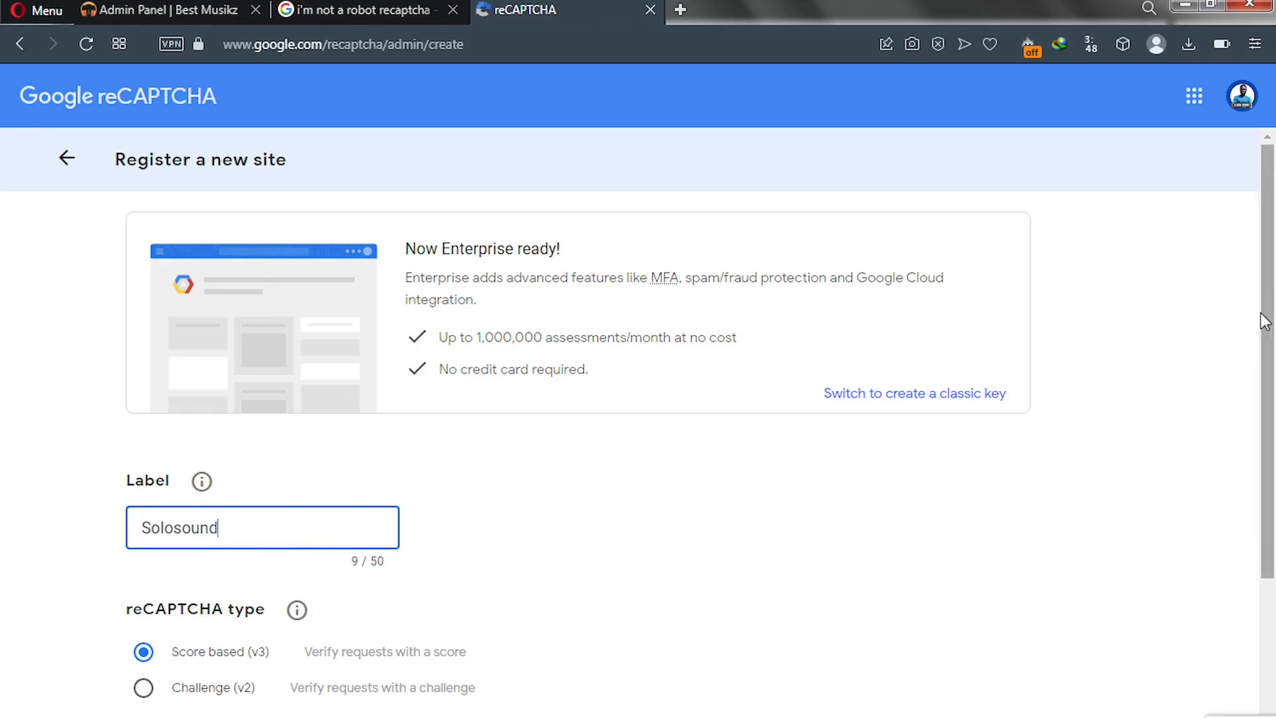
scroll(1269, 389, down, 2)
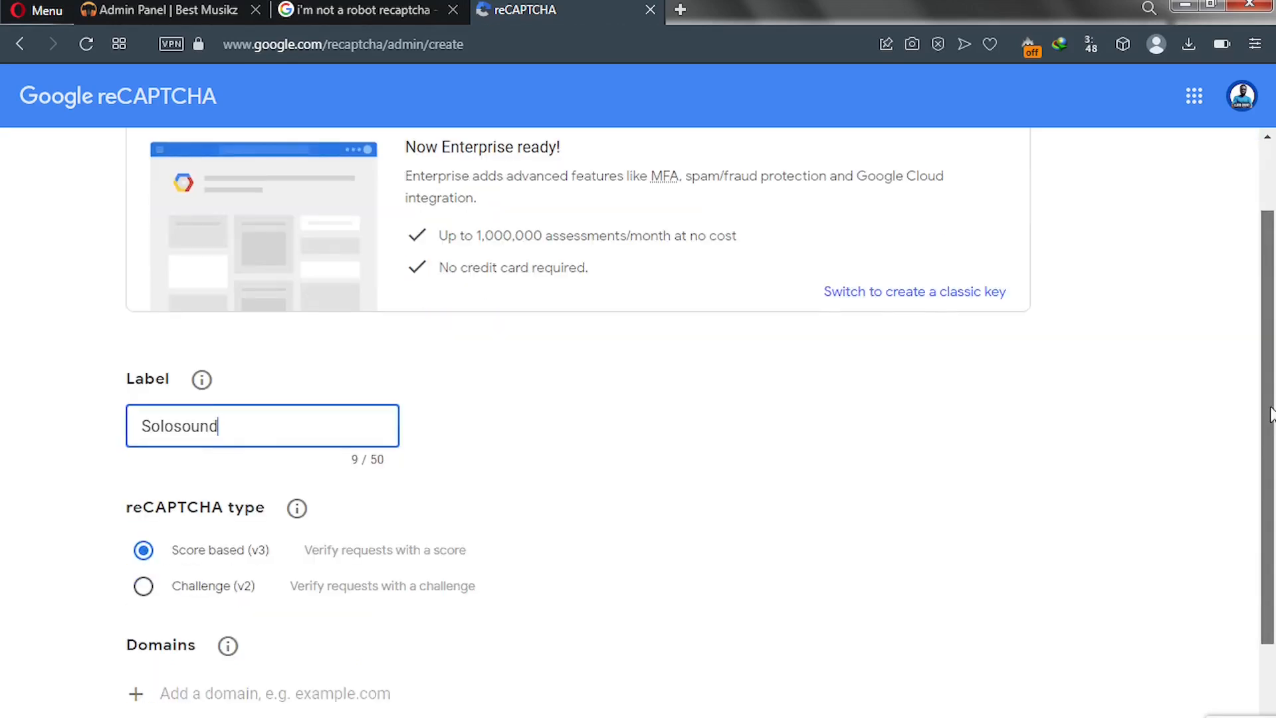
scroll(1269, 429, down, 1)
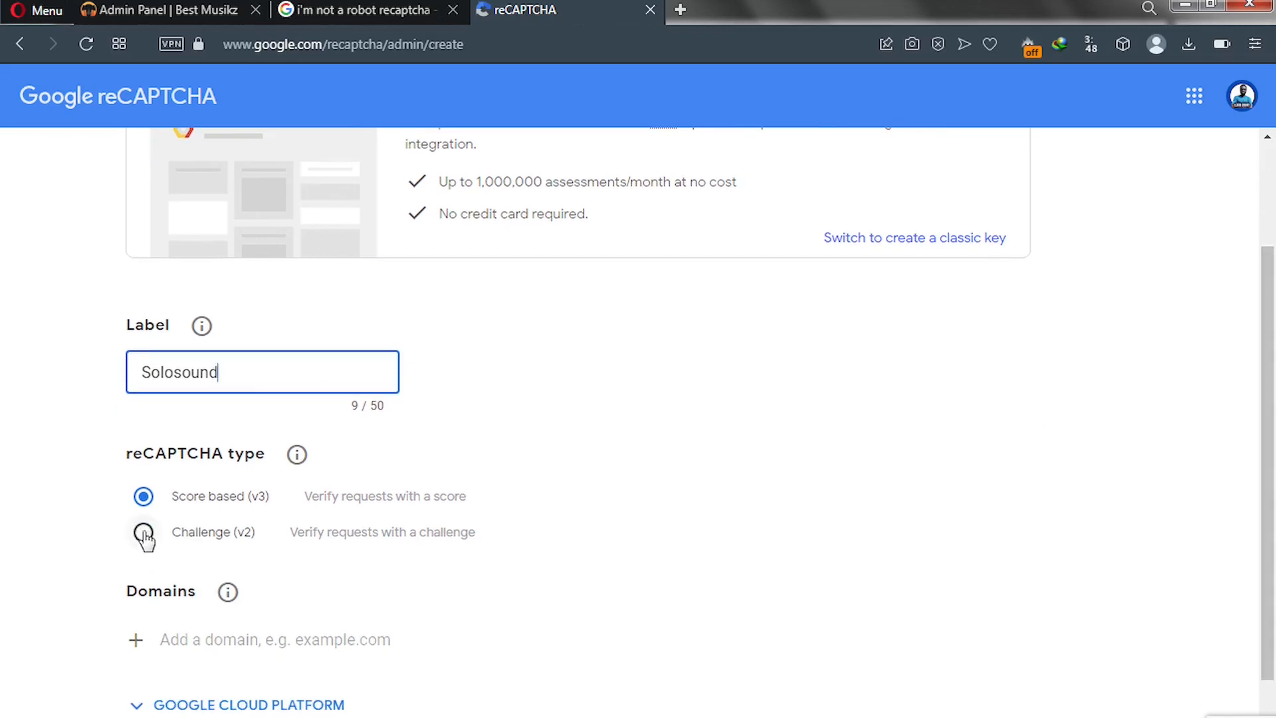
click(144, 534)
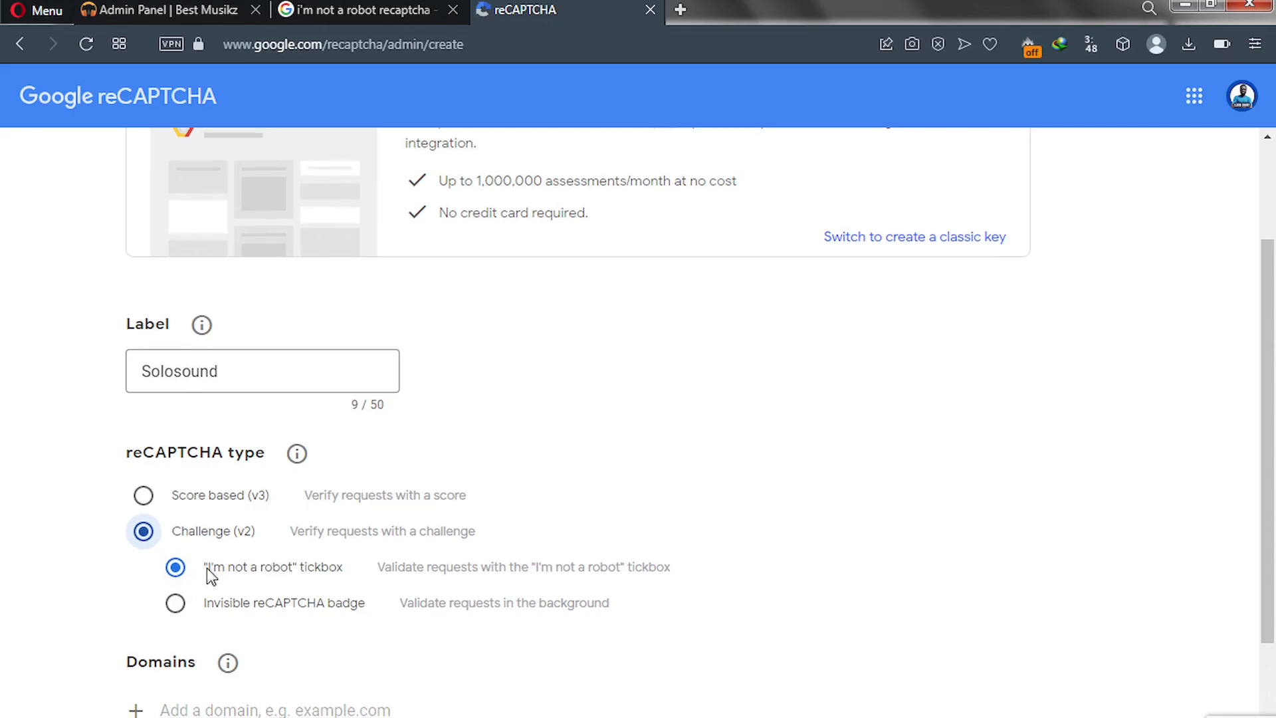
Step: Copy the domain demo2.tutorialz.ml from the admin panel's web address
scroll(203, 571, down, 3)
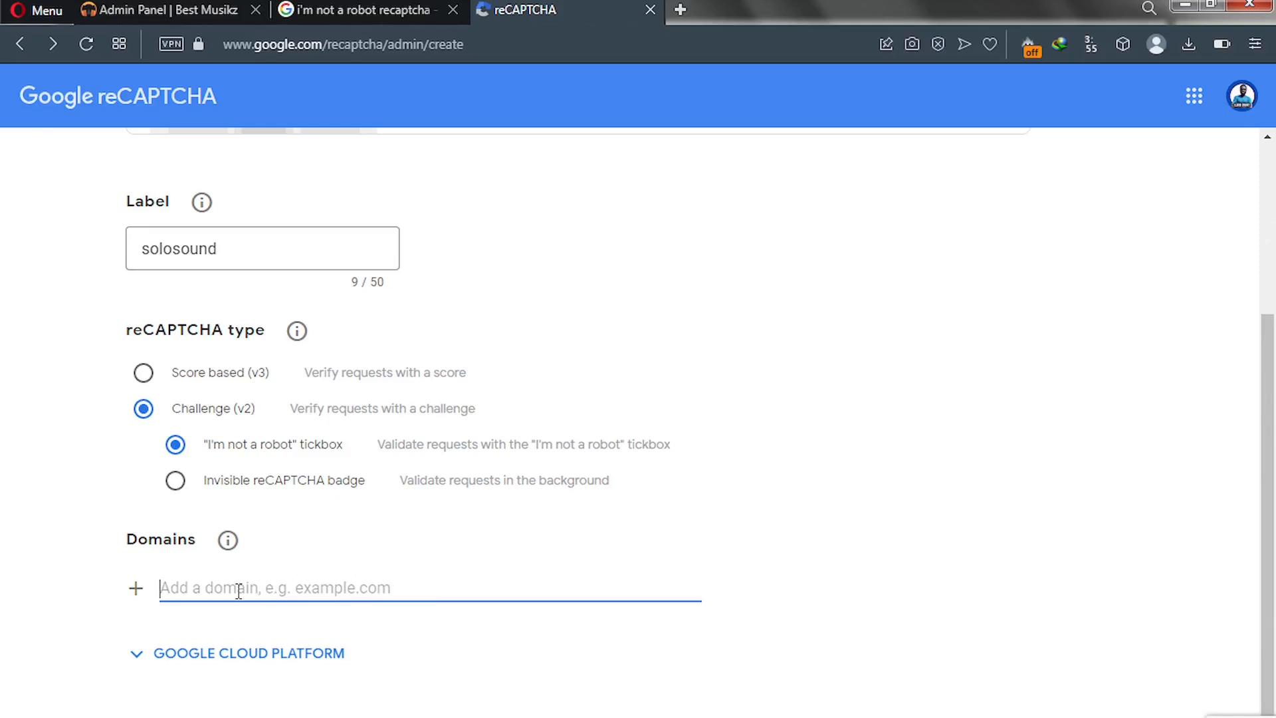
click(141, 10)
click(388, 43)
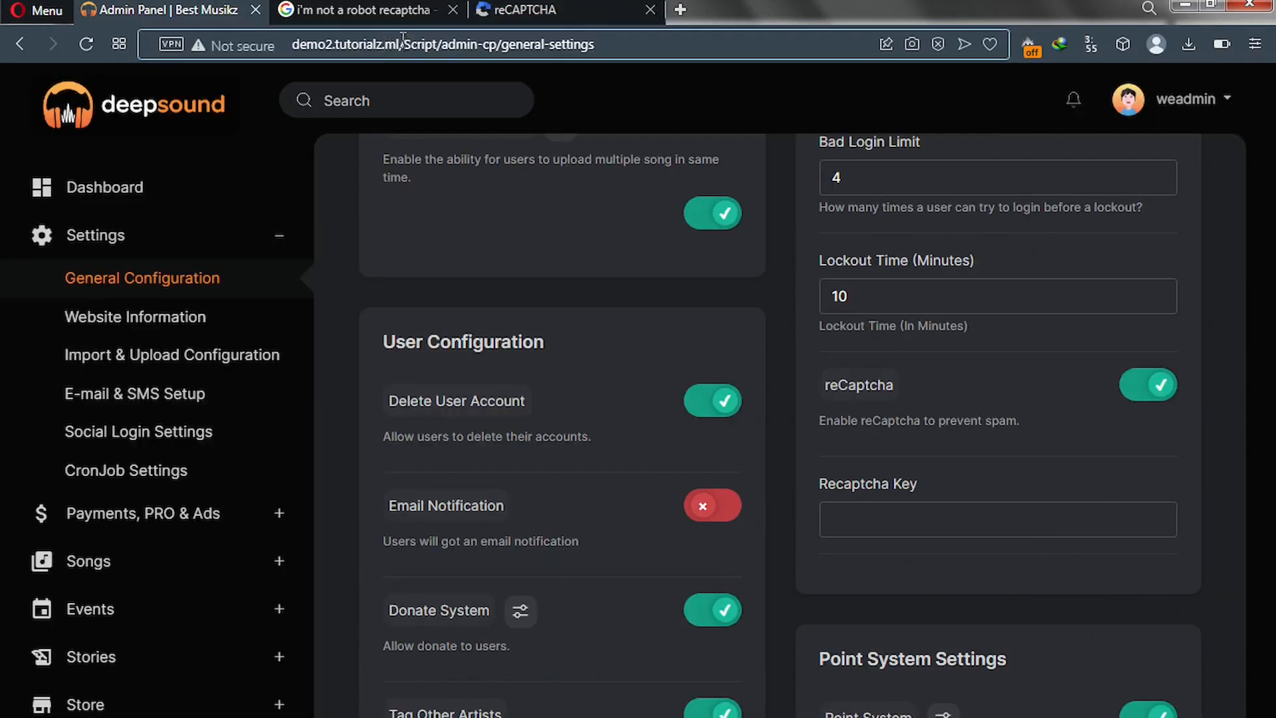
drag(401, 44, 287, 50)
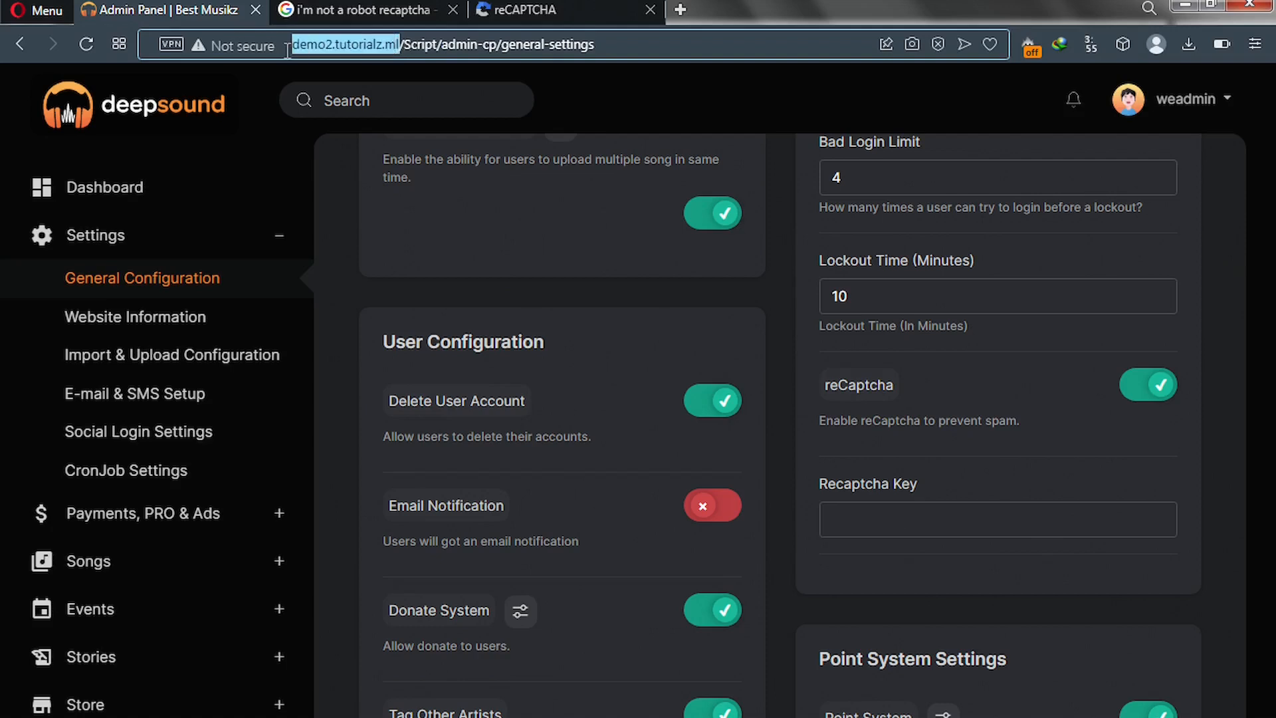
right_click(326, 44)
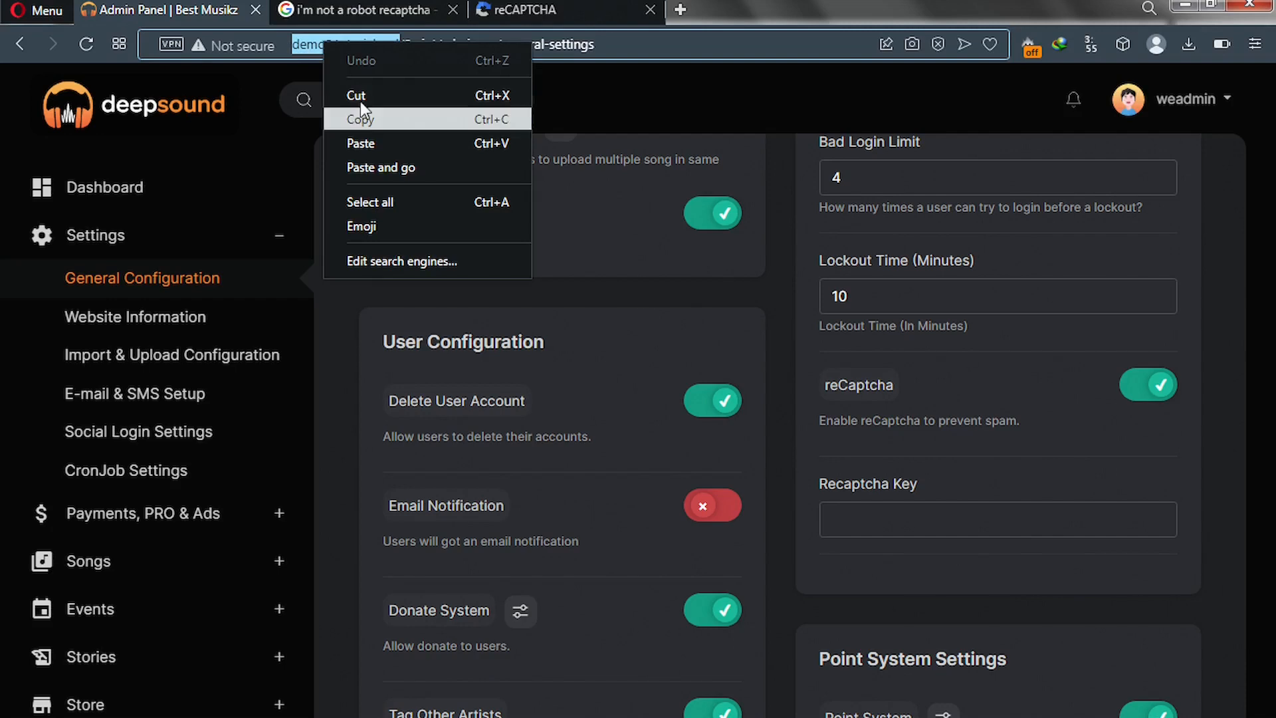
click(366, 119)
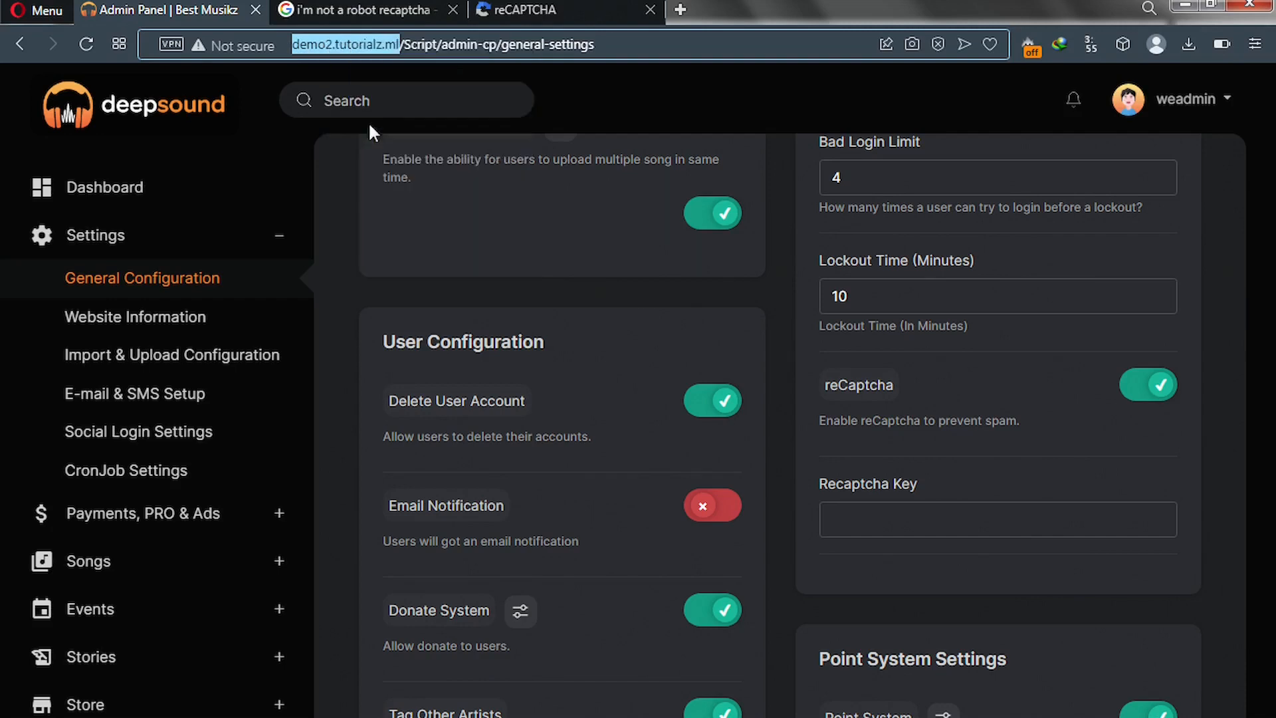
click(524, 10)
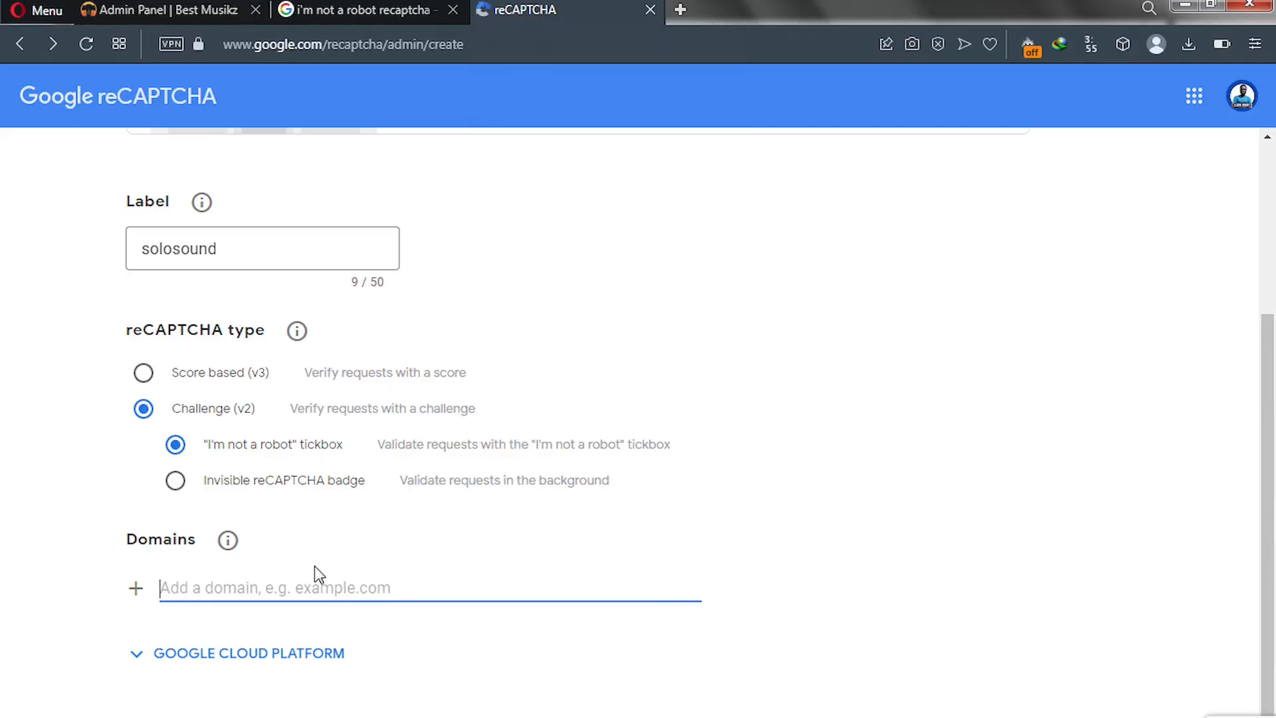
text(http://demo2.tutorialsml)
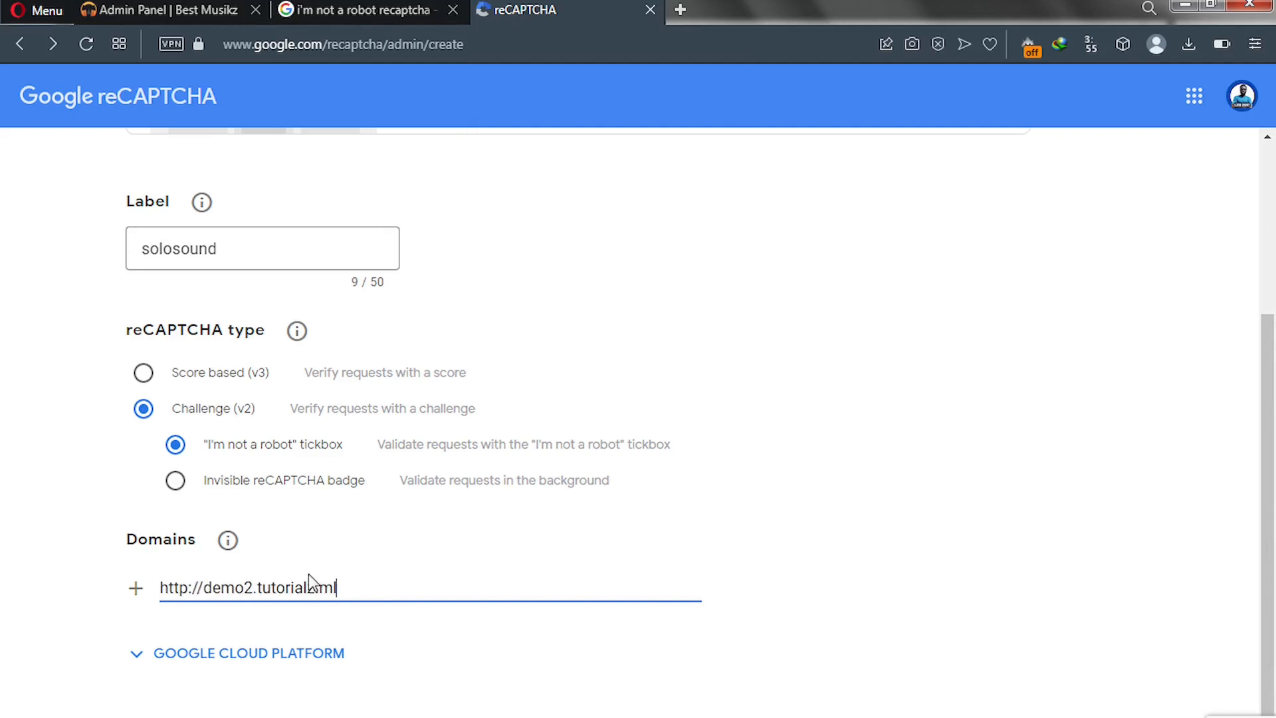
click(205, 585)
drag(205, 585, 160, 589)
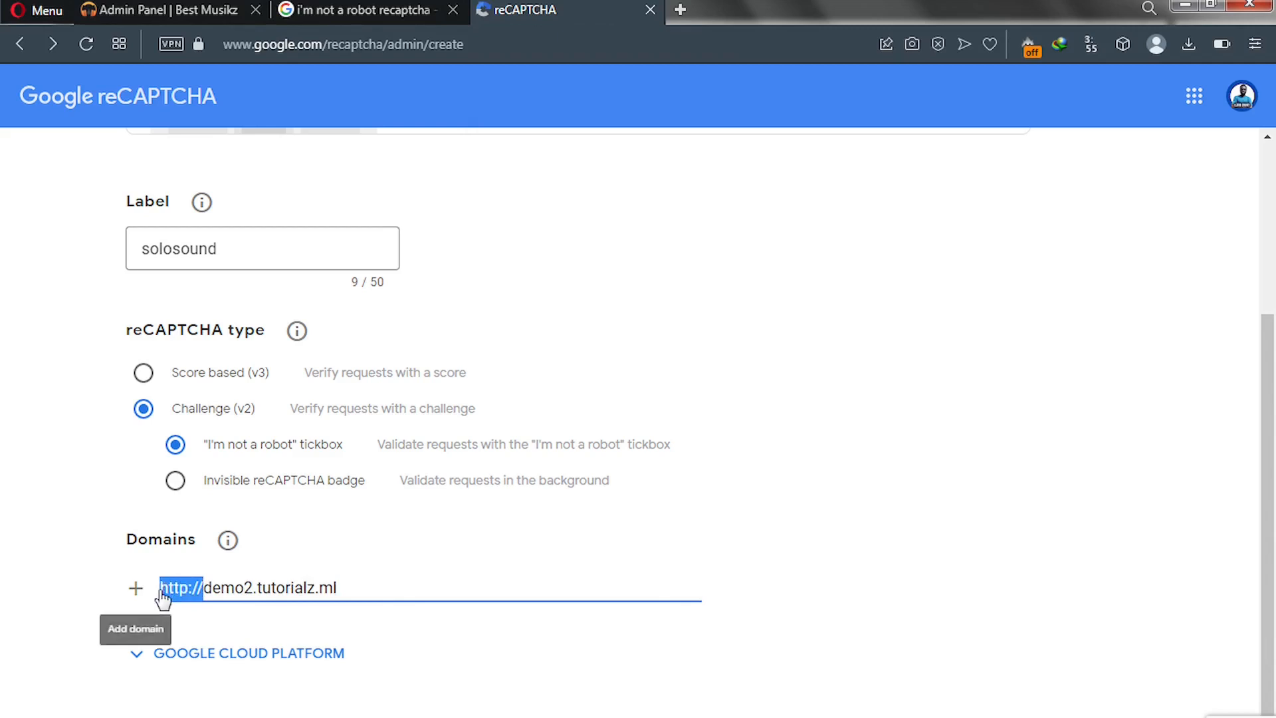
key(BackSpace)
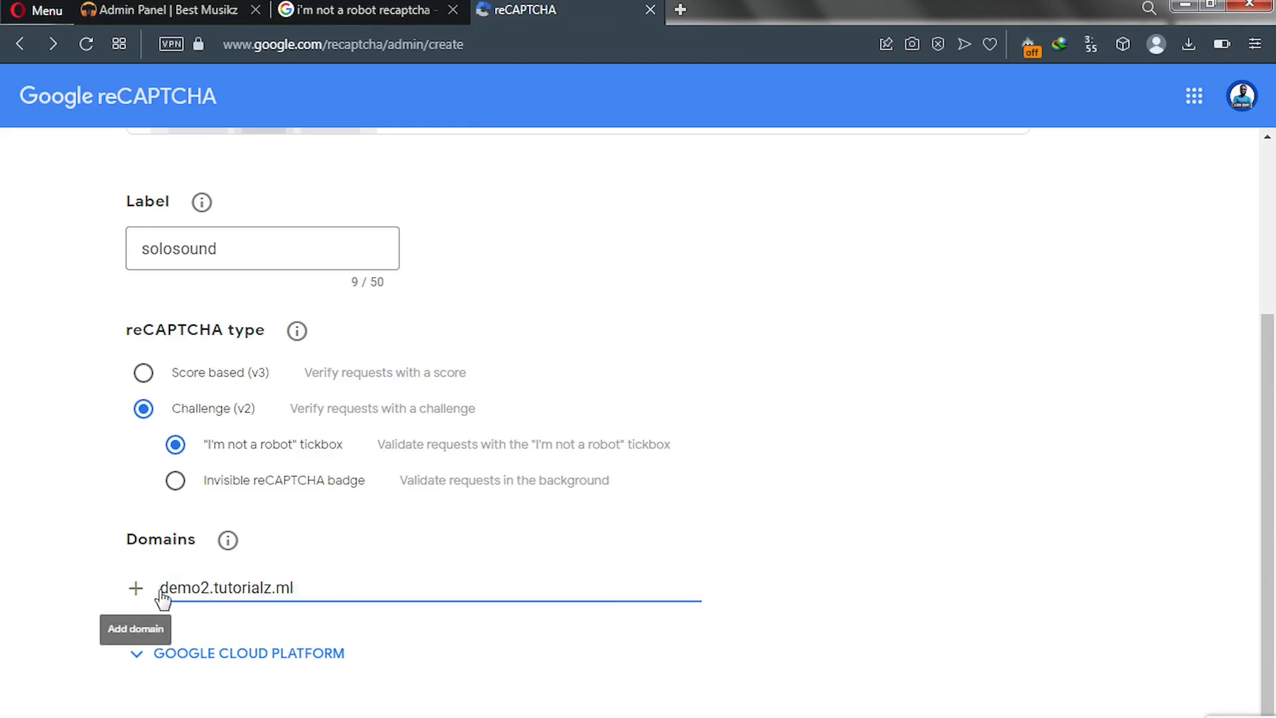
click(399, 716)
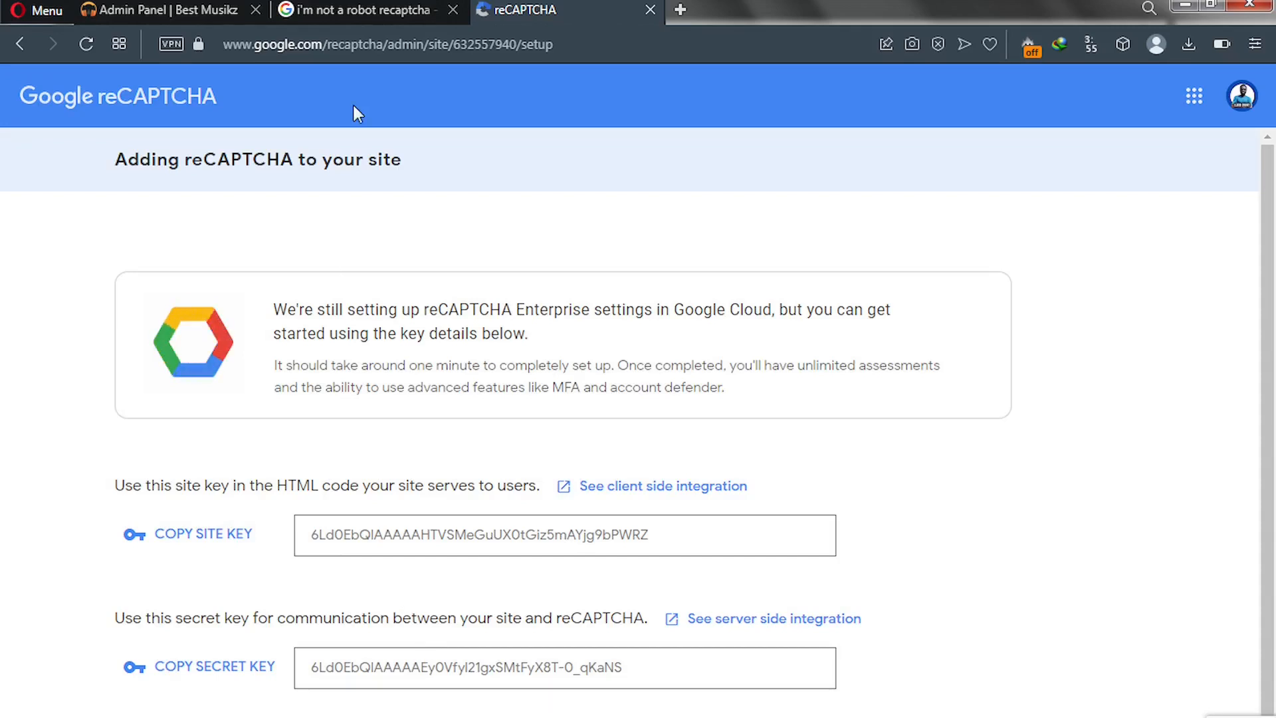
Step: Check which key the admin panel's reCaptcha settings require and copy the site key from the reCAPTCHA setup page
click(199, 6)
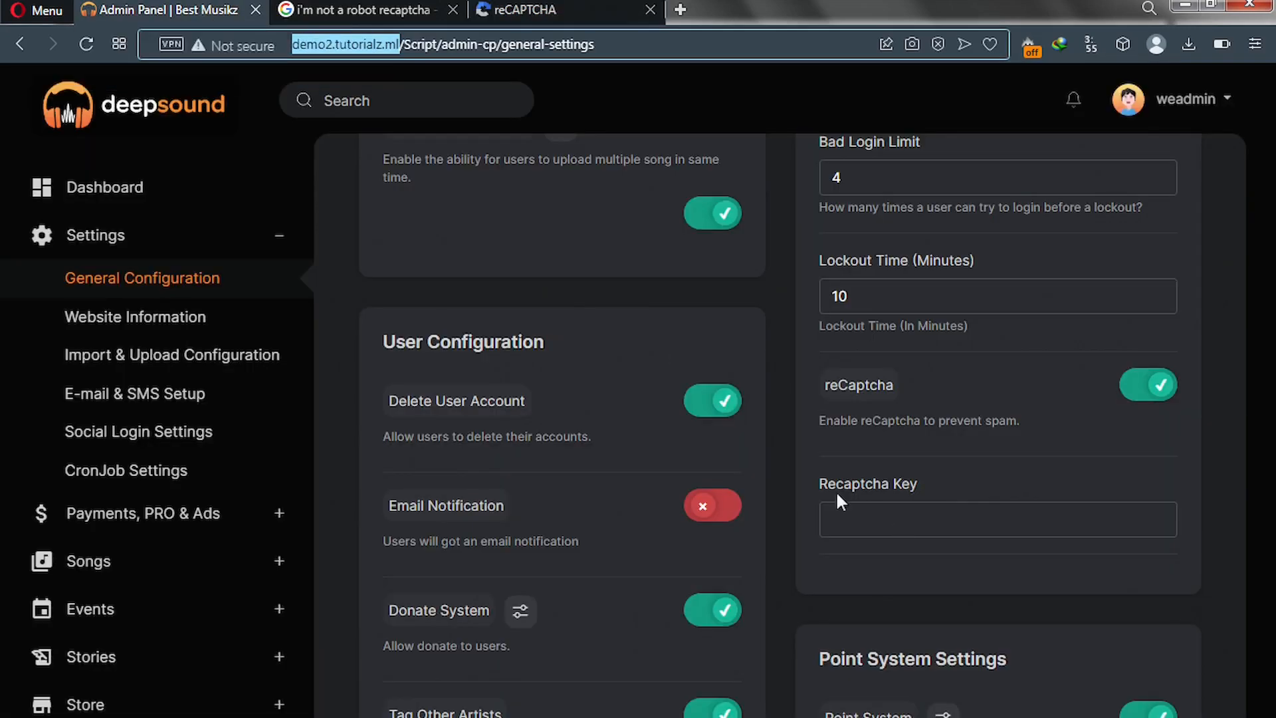
click(580, 8)
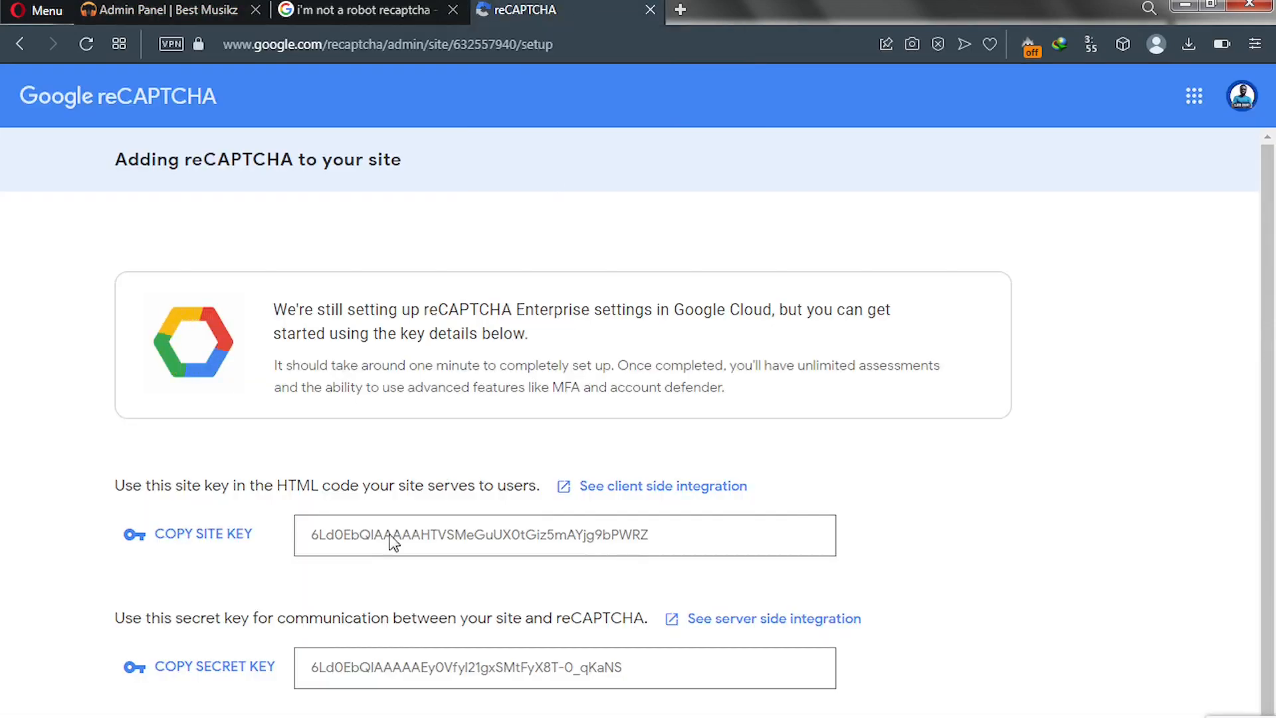
drag(651, 535, 309, 520)
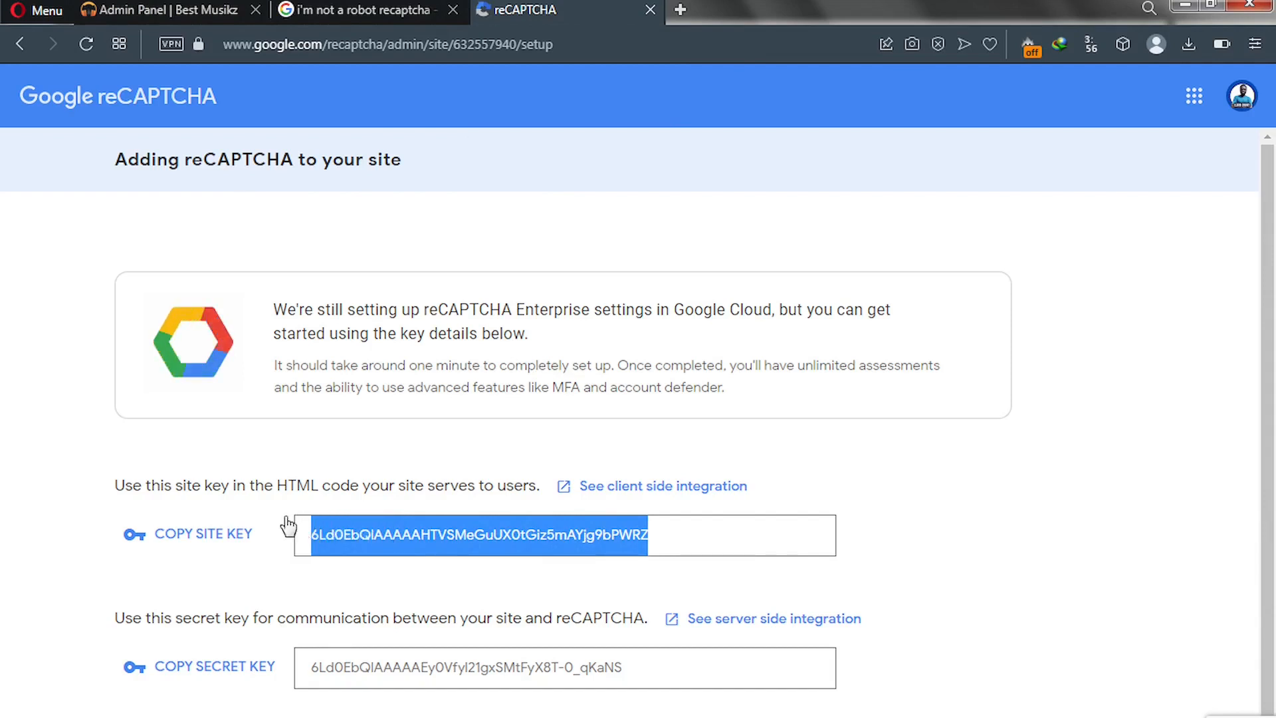
right_click(416, 531)
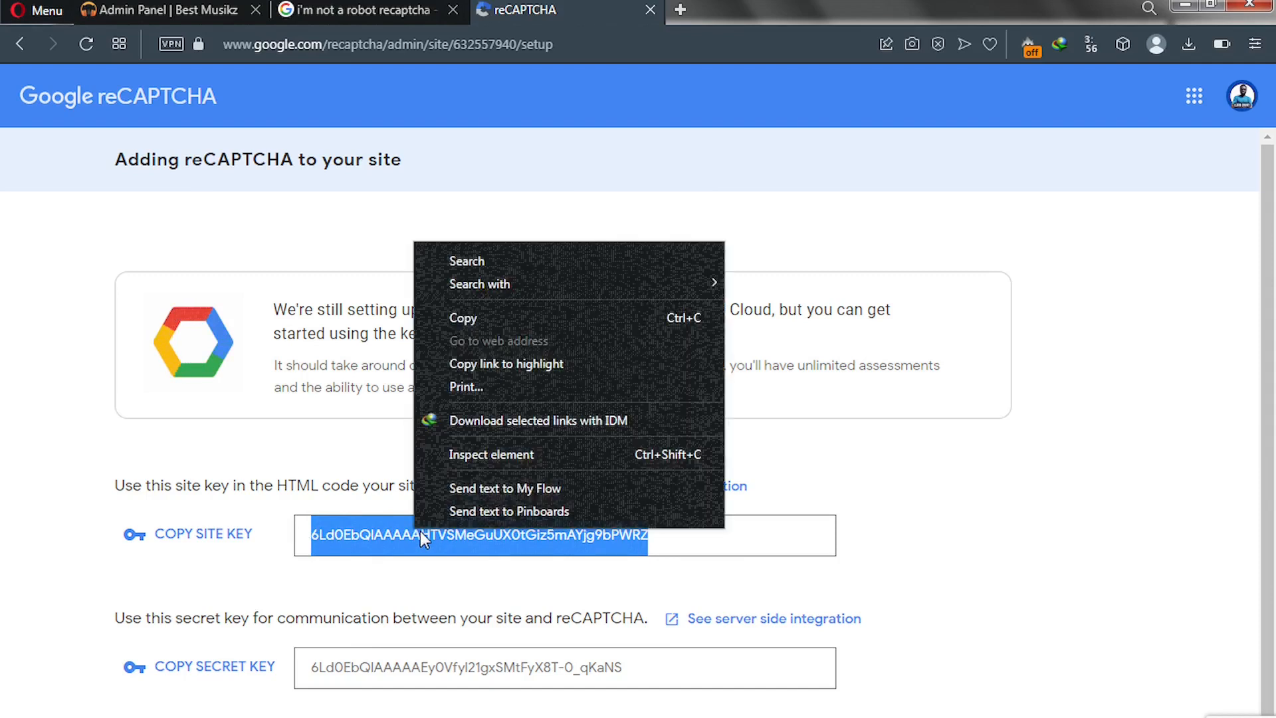
click(484, 319)
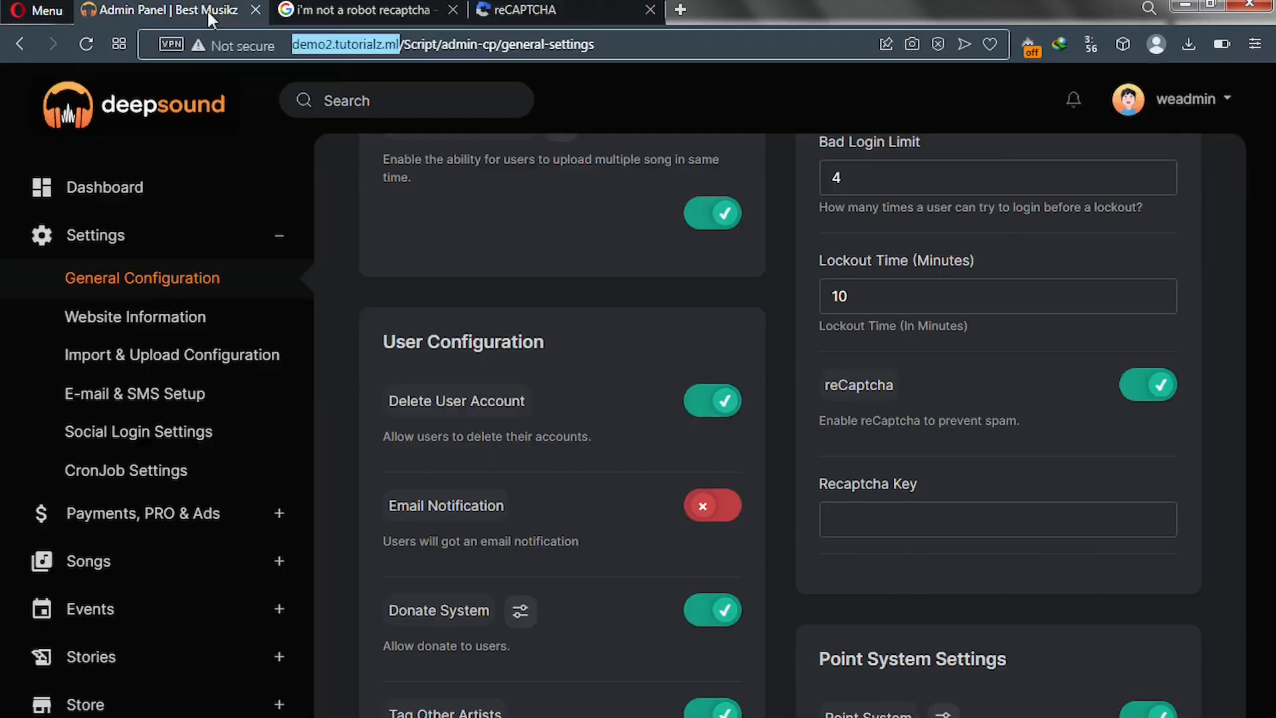
Step: Paste the copied site key into the Recaptcha Key field of the admin panel's General Configuration
click(208, 10)
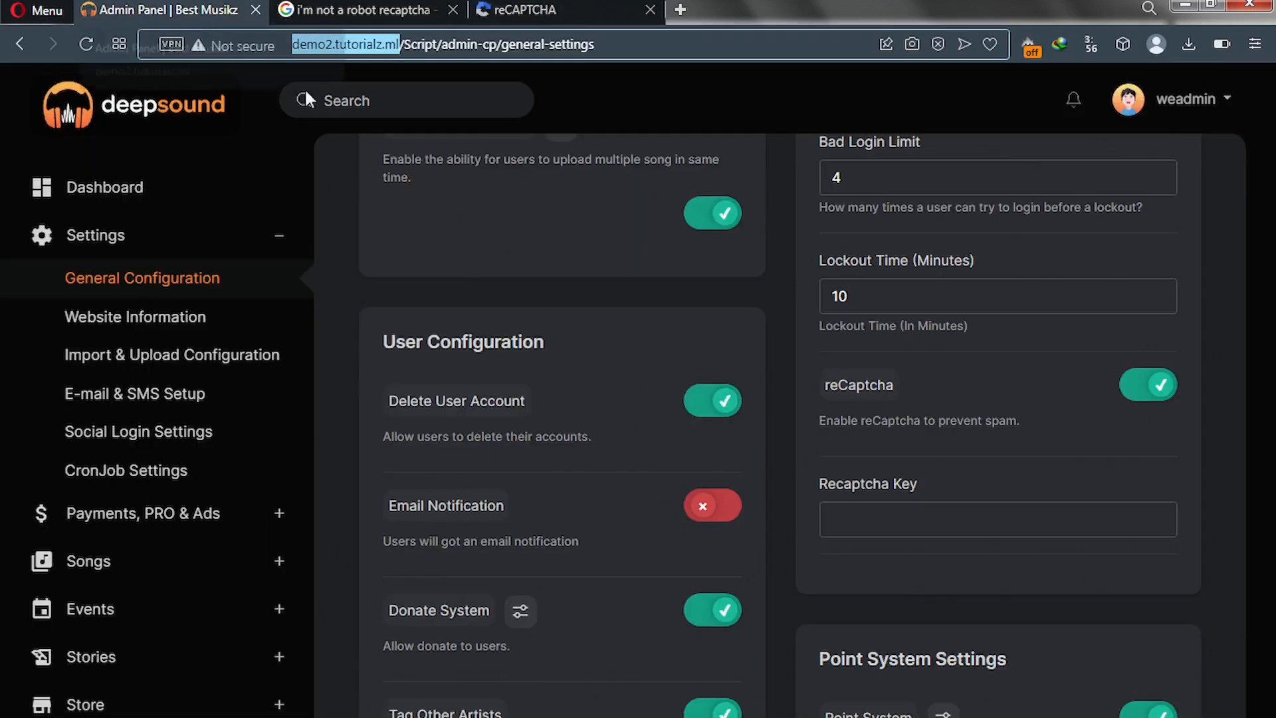
click(919, 516)
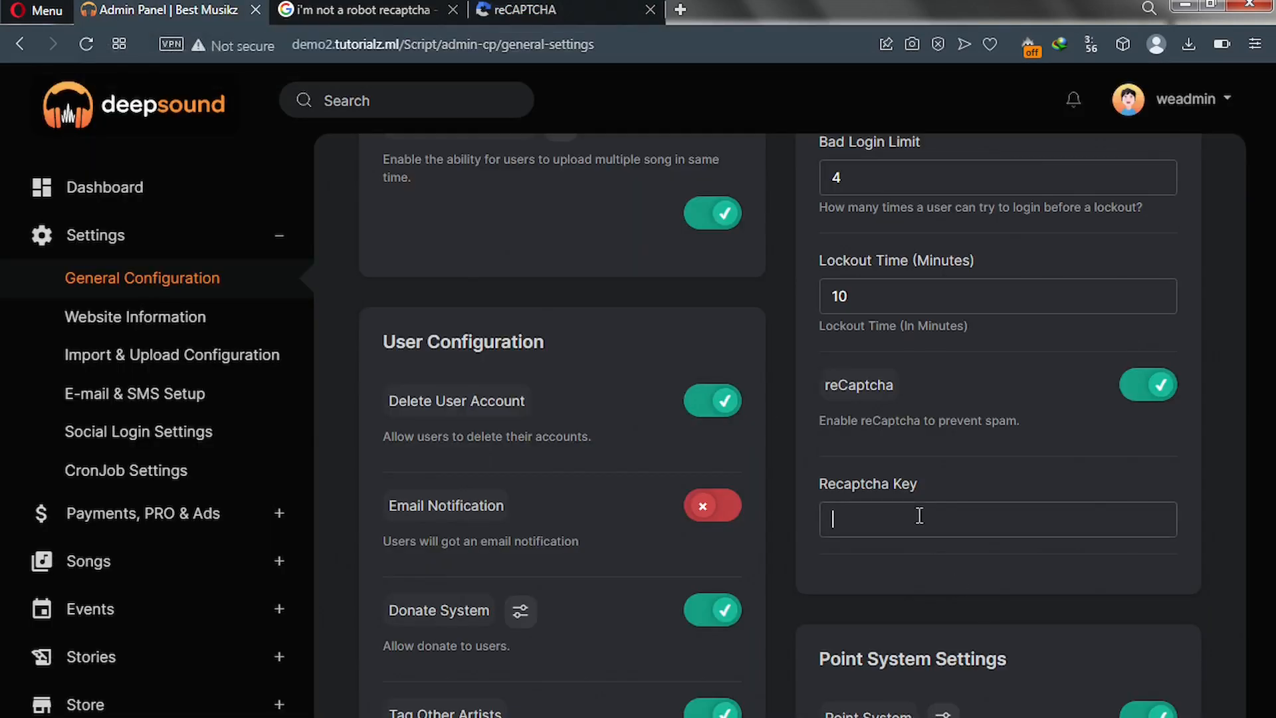
key(ctrl+v)
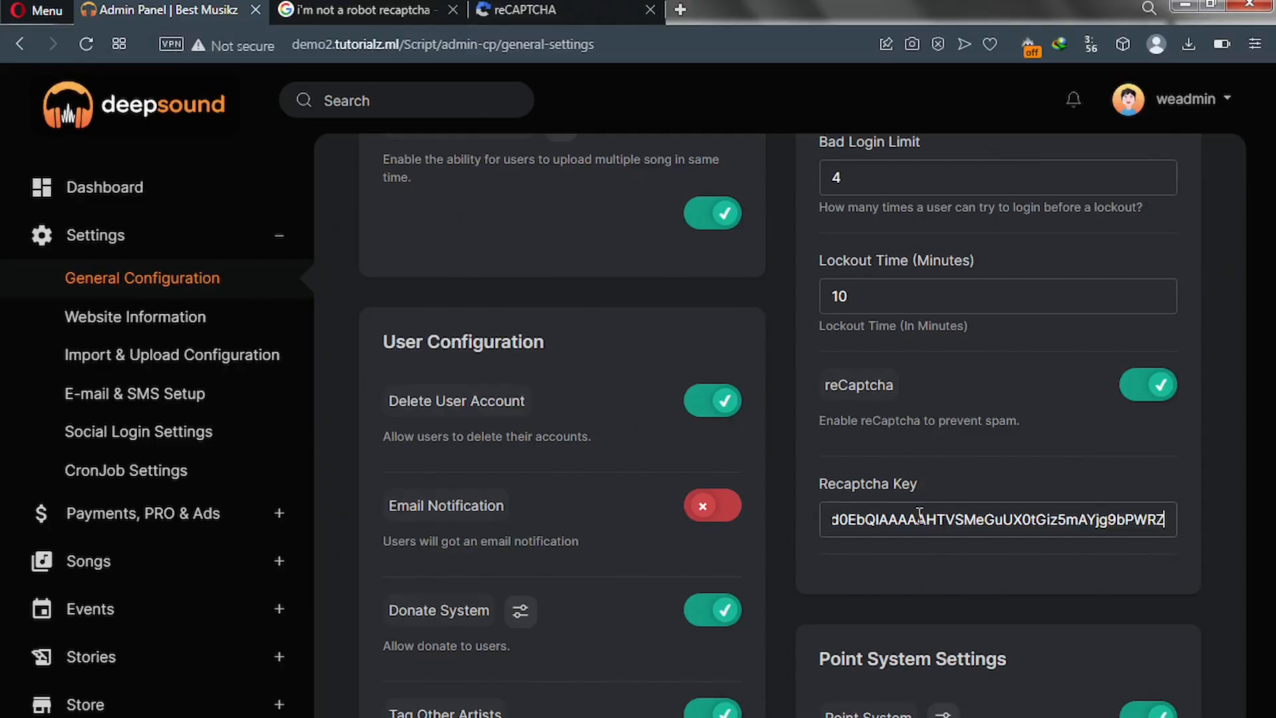
Step: Check the registered site's reCAPTCHA dashboard and review the reCaptcha switch and Recaptcha Key in the admin panel's General Configuration
key(ctrl+Tab)
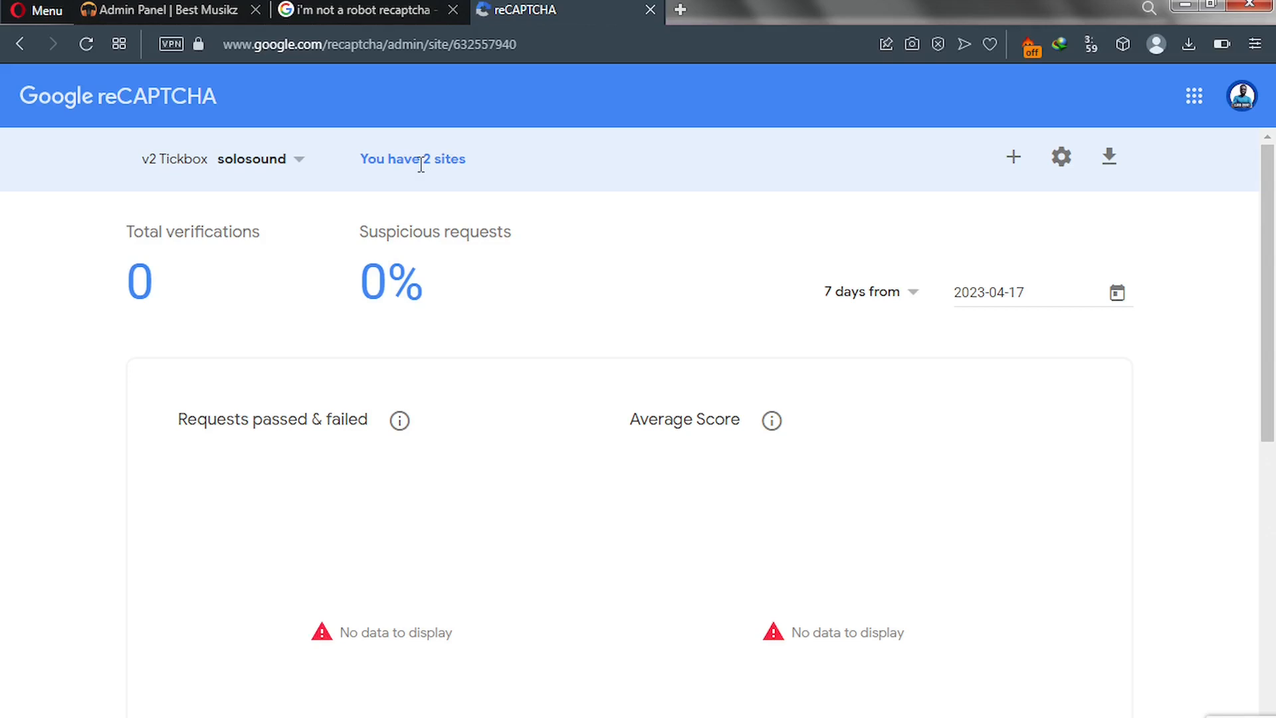
click(184, 12)
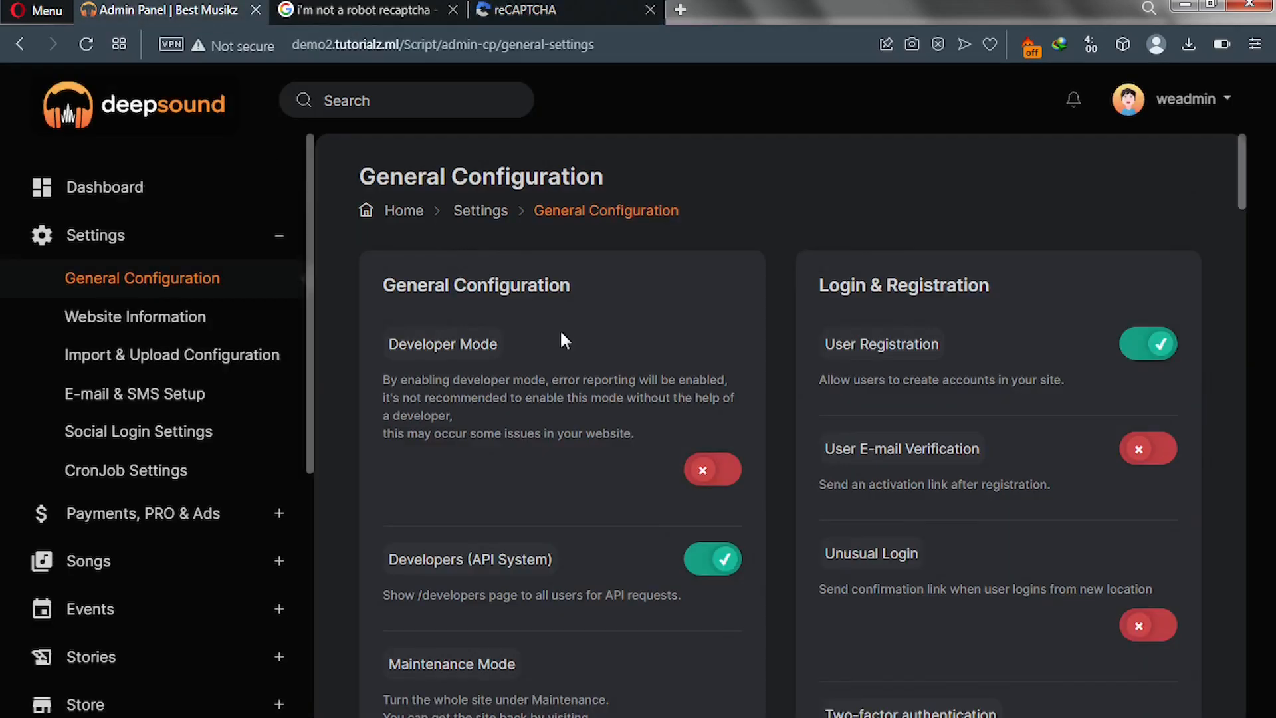
scroll(686, 363, down, 4)
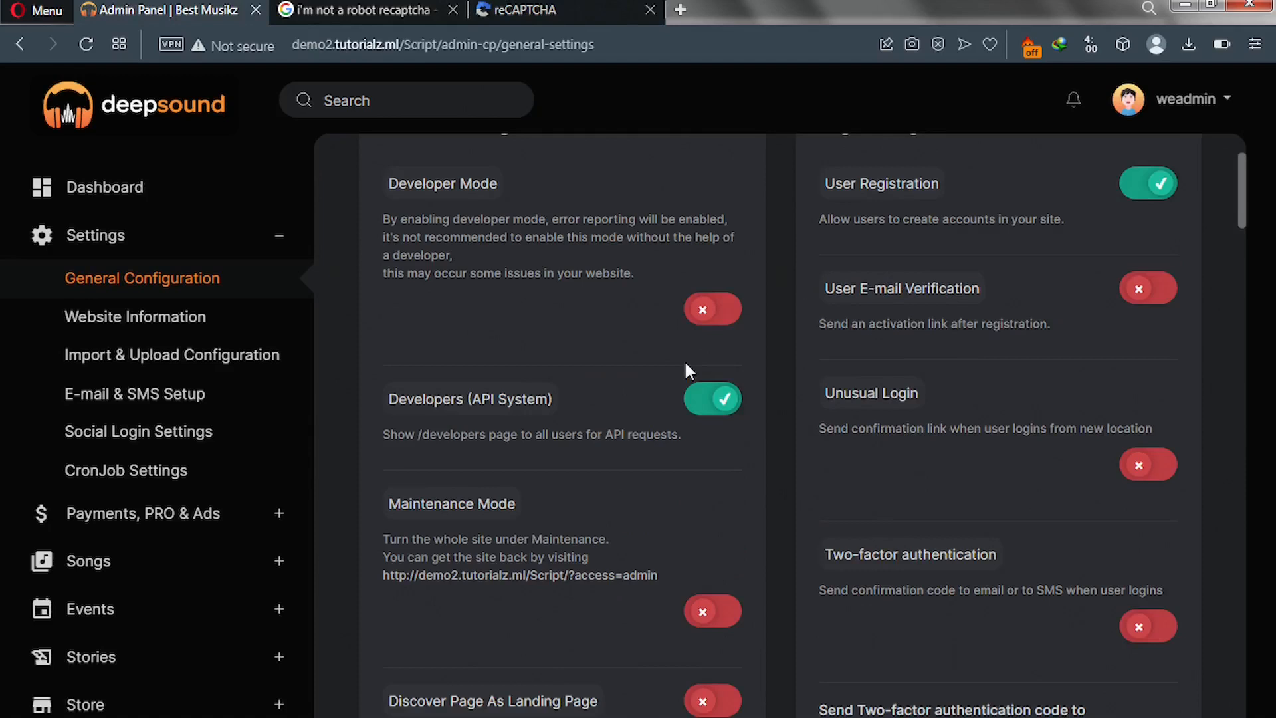
scroll(685, 363, down, 8)
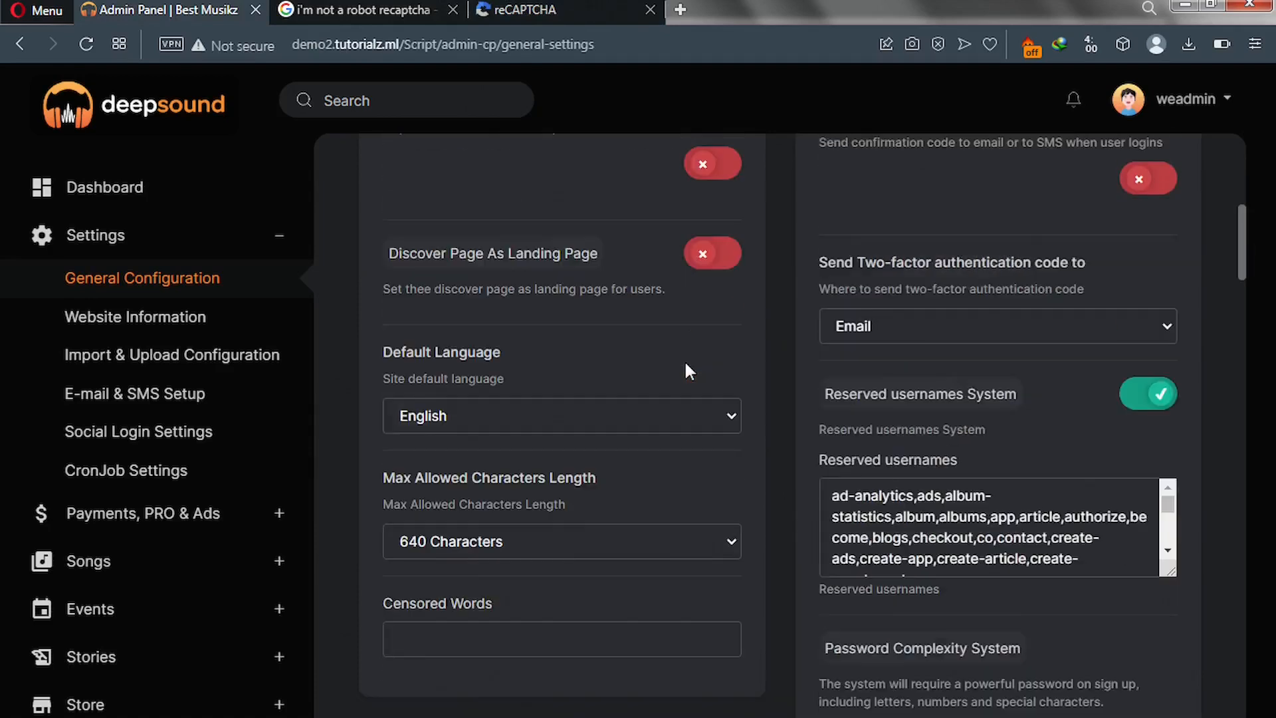
scroll(686, 364, down, 13)
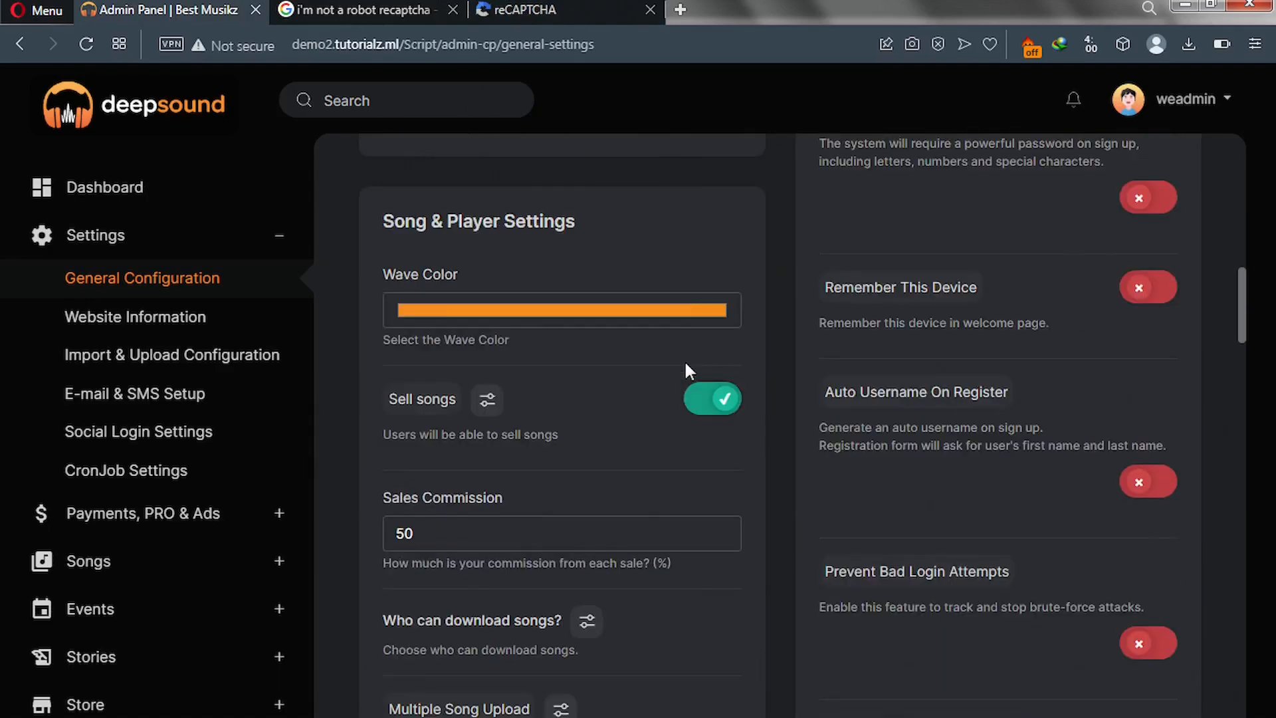
scroll(685, 364, down, 5)
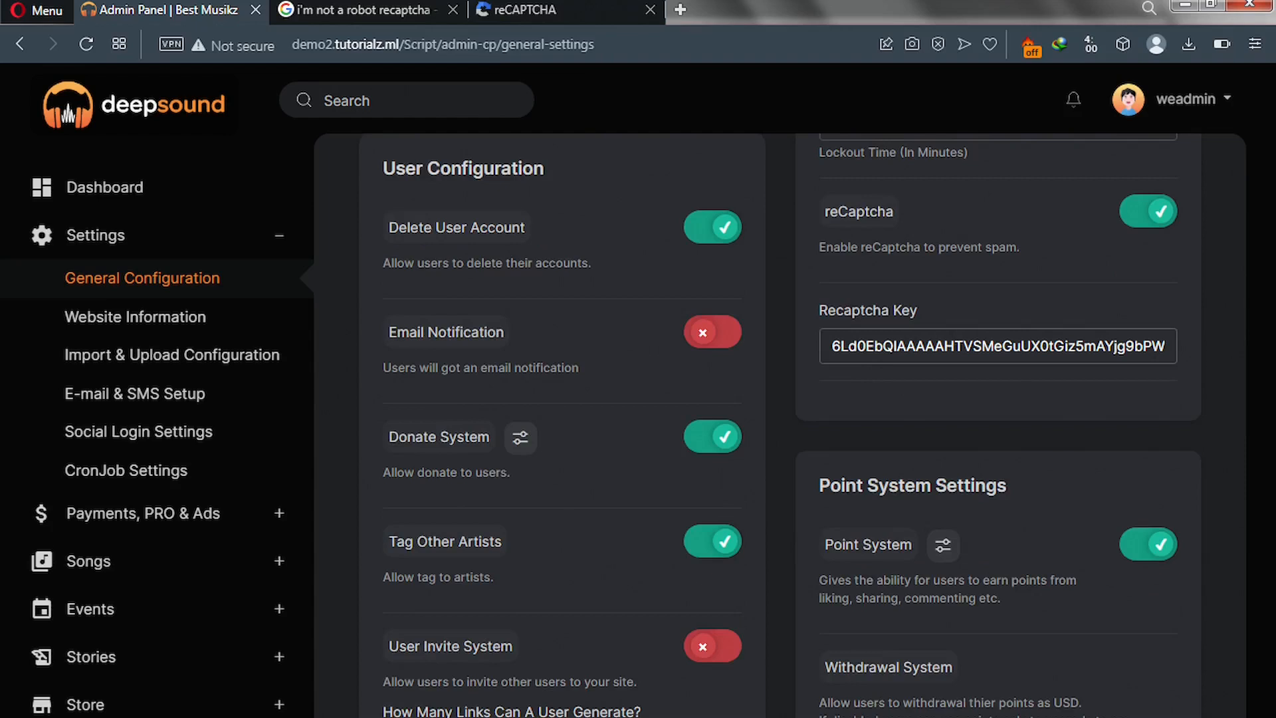
Step: Switch to the logged-out Best Musikz home page window, open the Signup form and tick its "I'm not a robot" checkbox
mouse_move(816, 717)
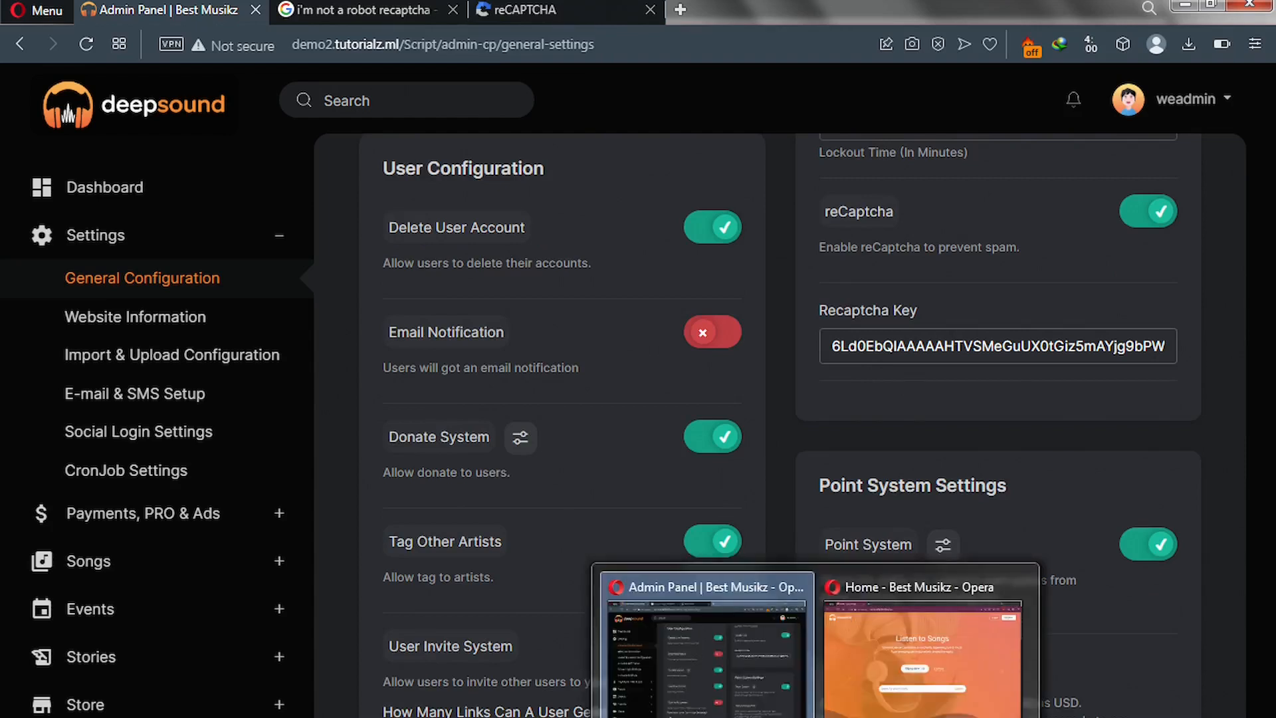
click(876, 687)
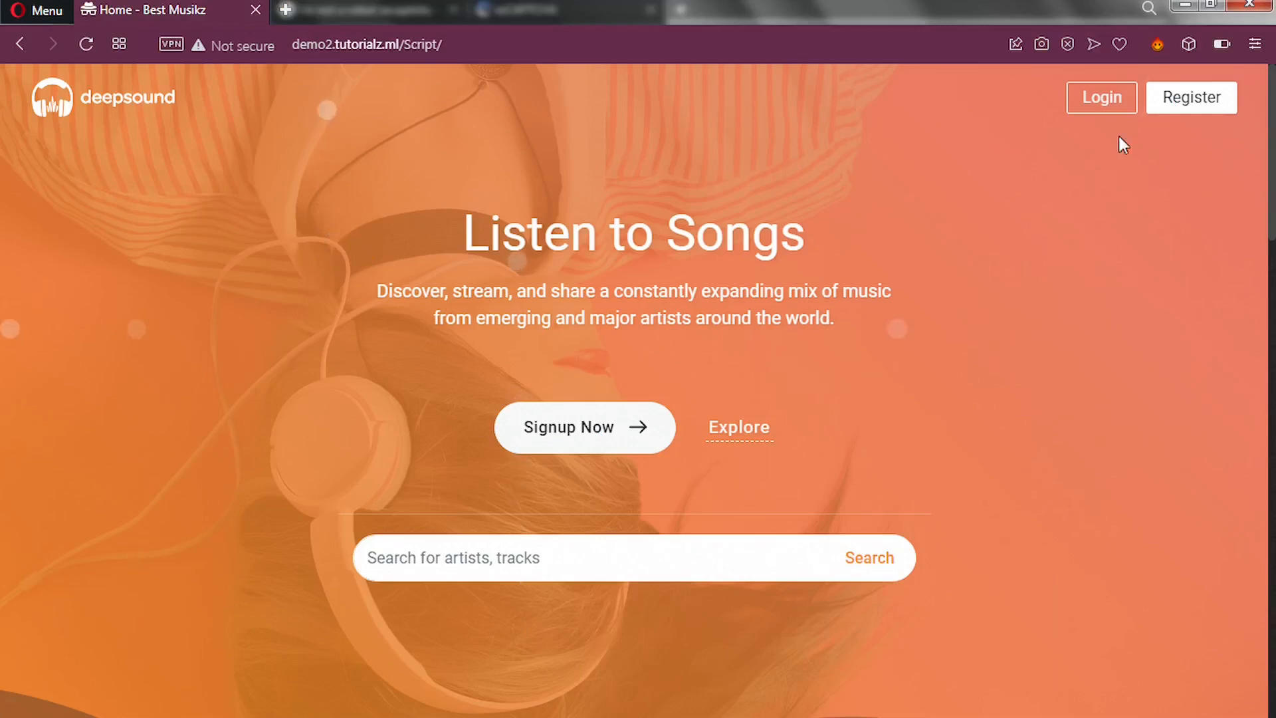
click(1191, 106)
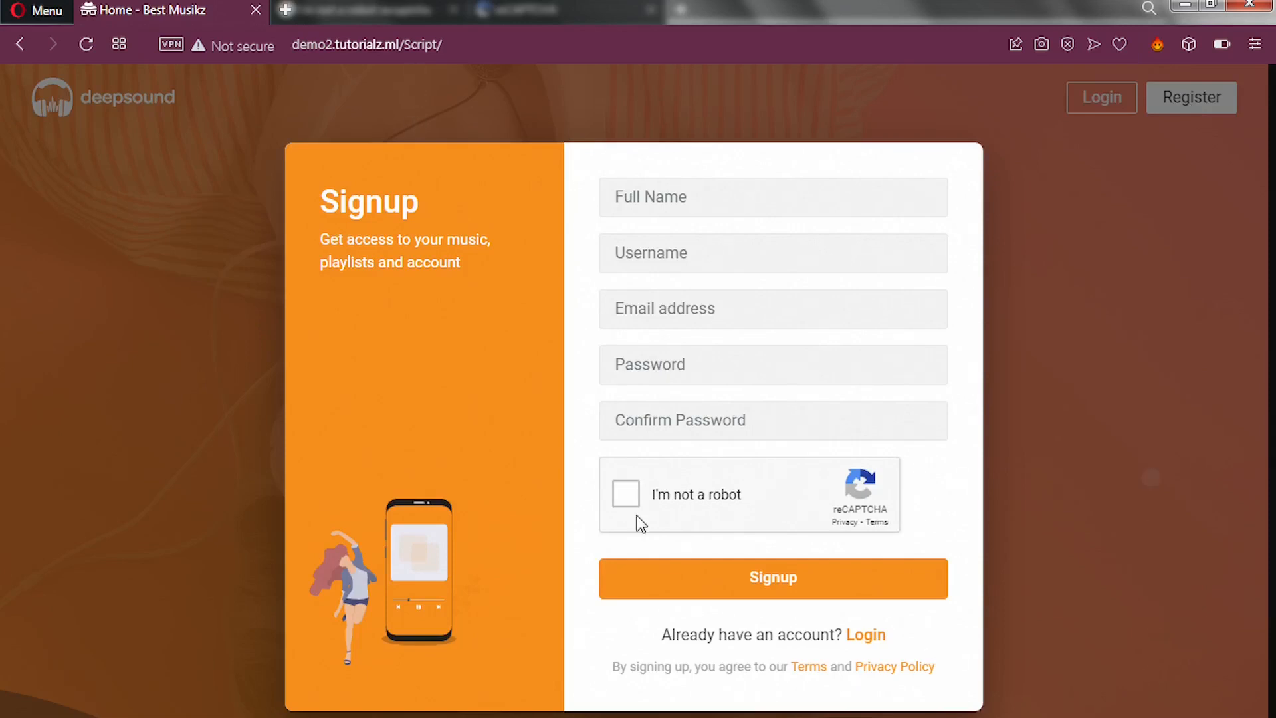
click(634, 505)
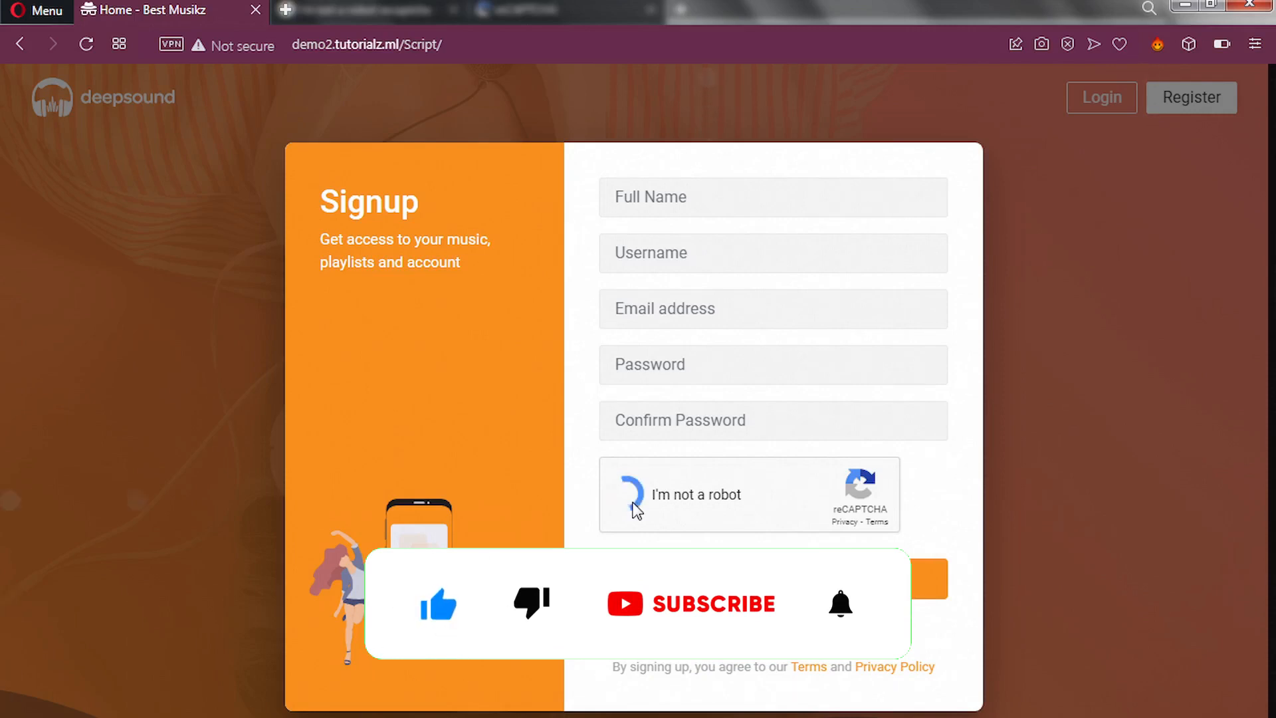